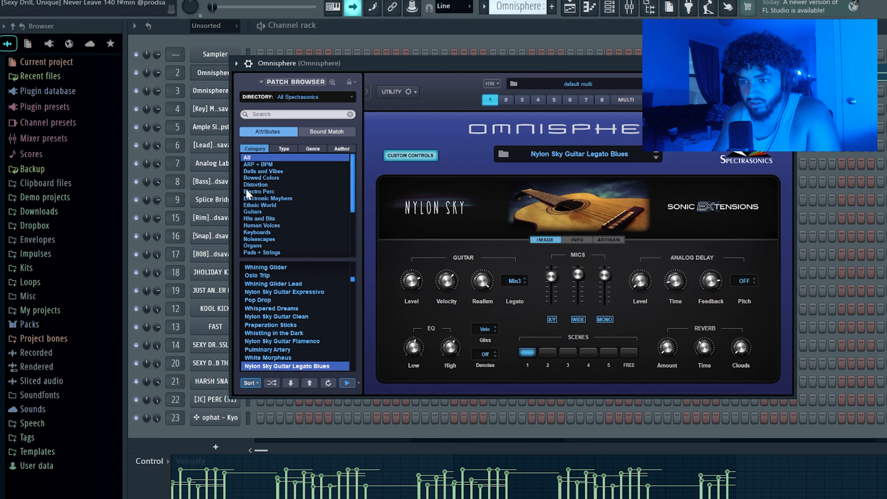
Step: Filter the Omnisphere patches to the Guitars category, close the plugin, and review the Omnisphere channel's notes in the piano roll
left_click(267, 212)
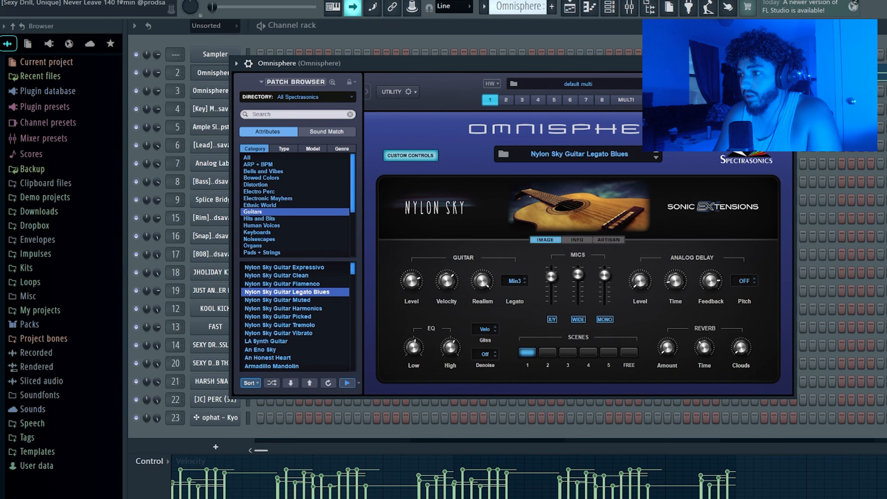
key("Escape")
left_click(257, 94)
scroll(200, 204, "down", 5)
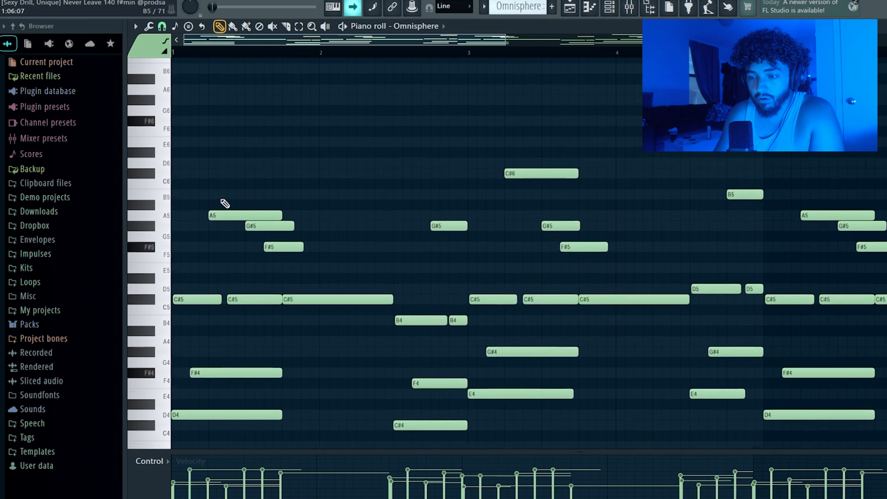
scroll(200, 204, "down", 2)
scroll(200, 203, "up", 1)
scroll(202, 203, "down", 2)
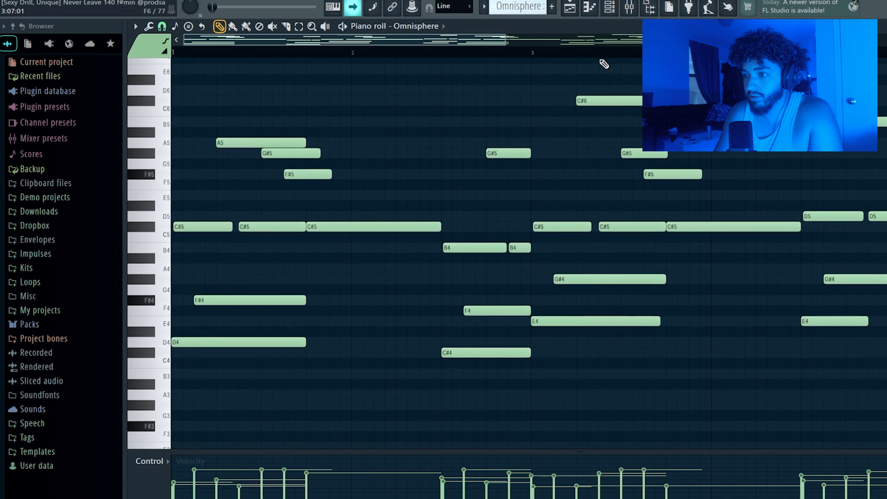
Step: Solo the Omnisphere channel in the channel rack and reopen its notes in the piano roll
left_click(611, 8)
right_click(138, 74)
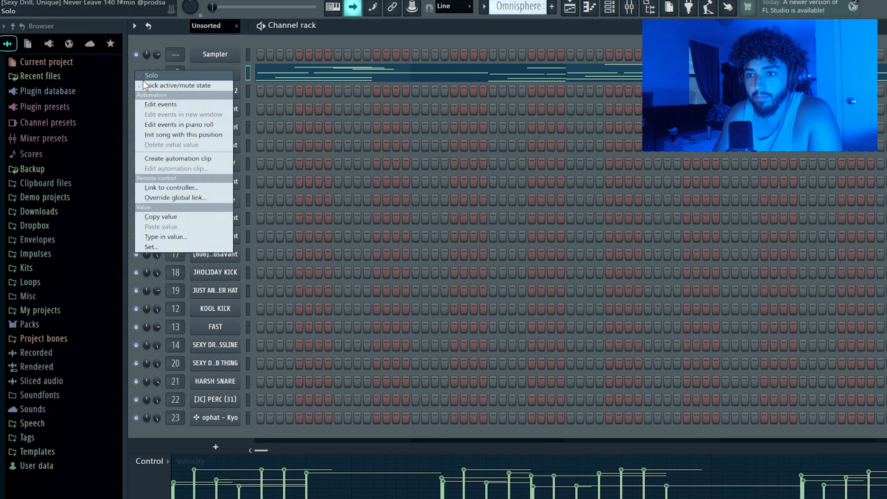
left_click(233, 80)
left_click(300, 80)
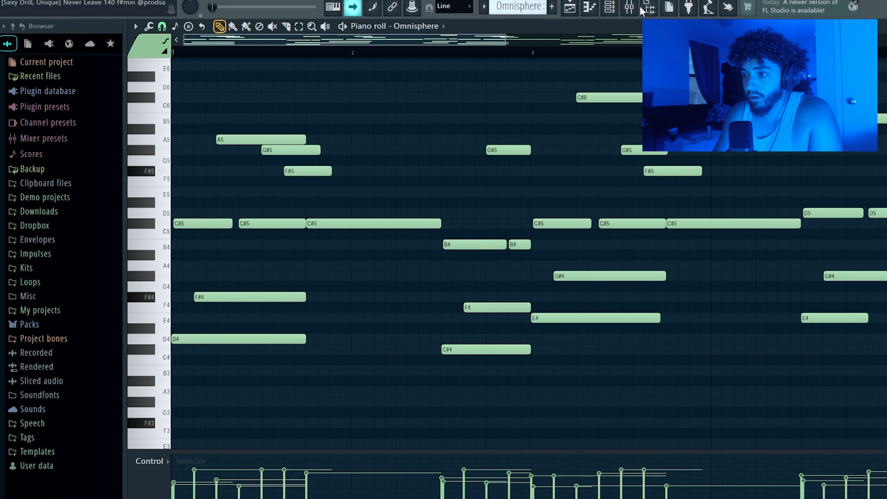
Step: Inspect the Gross Beat effect on the Omnisphere mixer track, then close its window
left_click(635, 9)
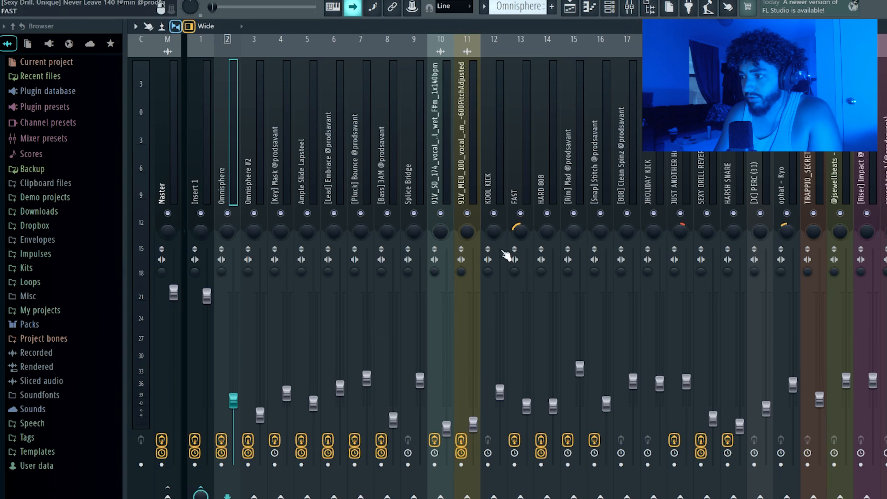
left_click(886, 104)
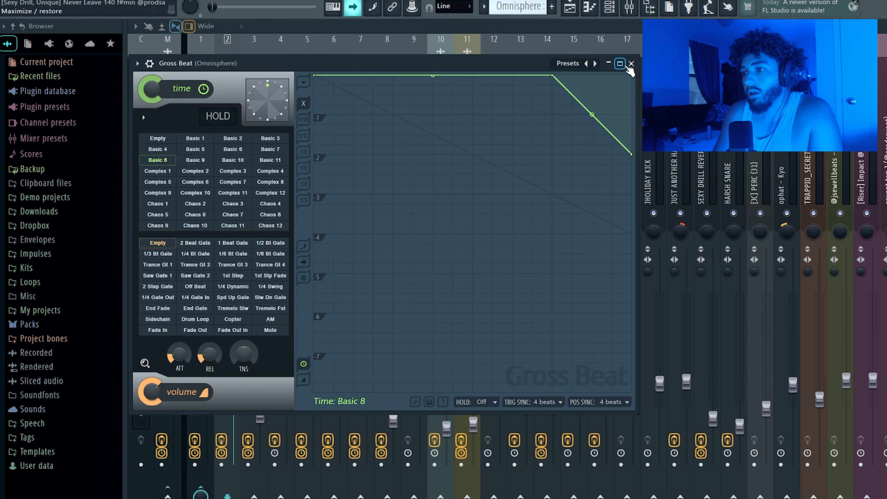
left_click(631, 63)
Step: Play back the Omnisphere channel and examine its chord and melody notes in the piano roll
left_click(610, 7)
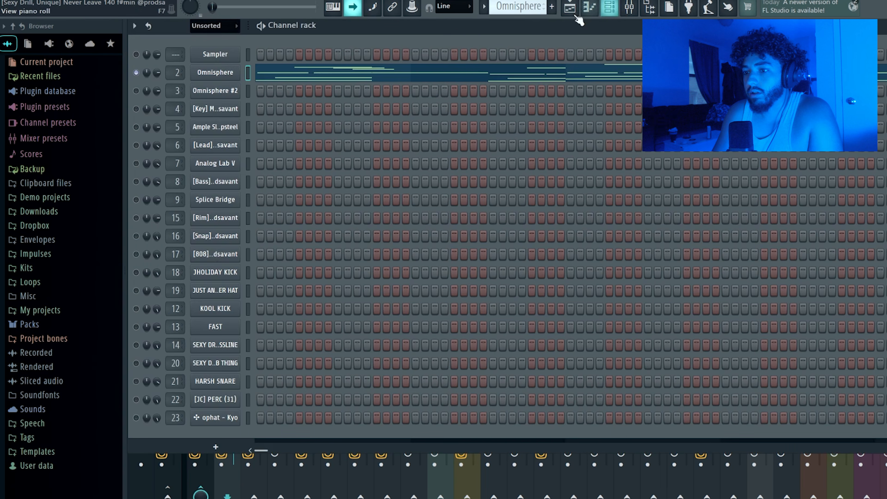
left_click(405, 80)
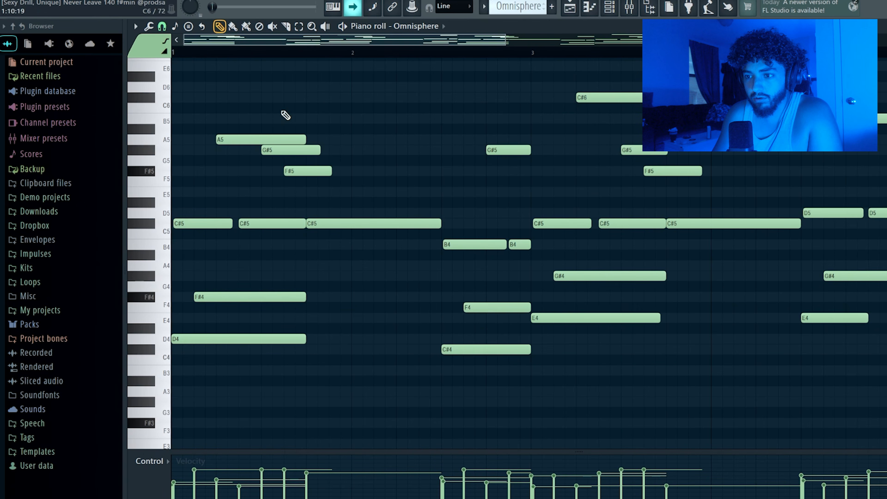
scroll(175, 324, "up", 1)
scroll(301, 280, "down", 2)
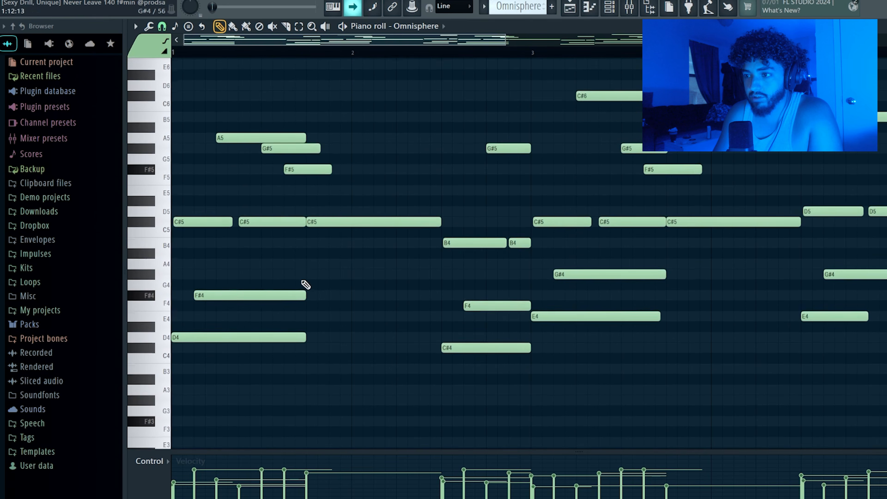
scroll(260, 305, "up", 1)
key("space")
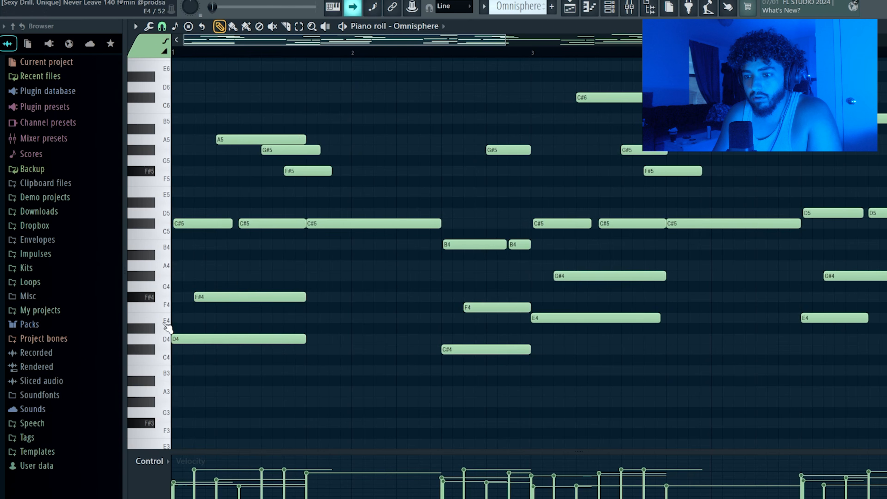
scroll(278, 272, "down", 3)
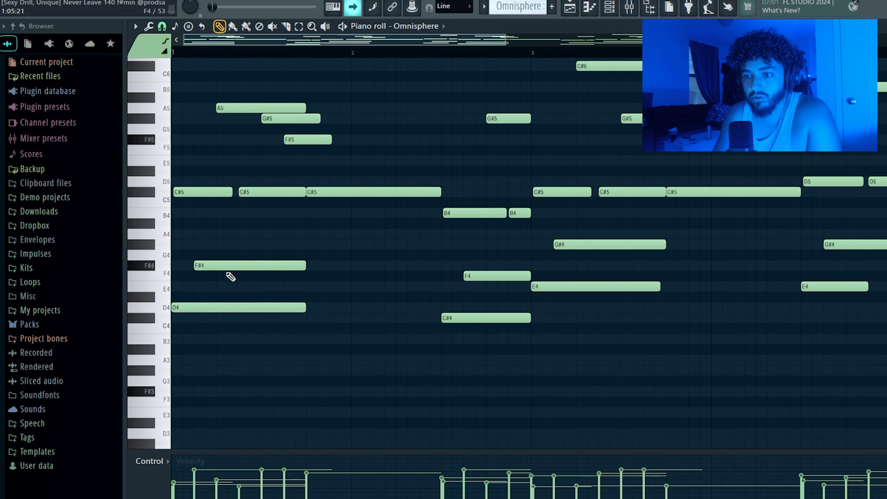
scroll(292, 255, "up", 2)
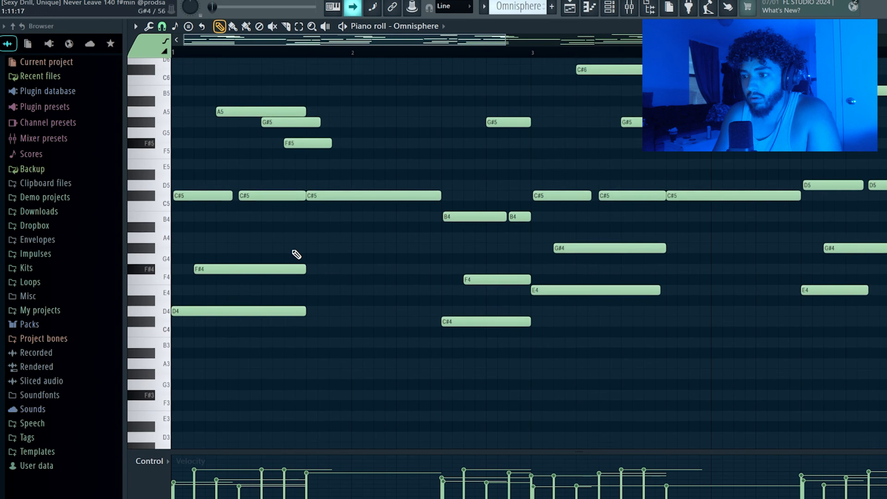
Step: Solo Track 7 in the playlist and open the Omnisphere #2 pattern's notes
left_click(573, 10)
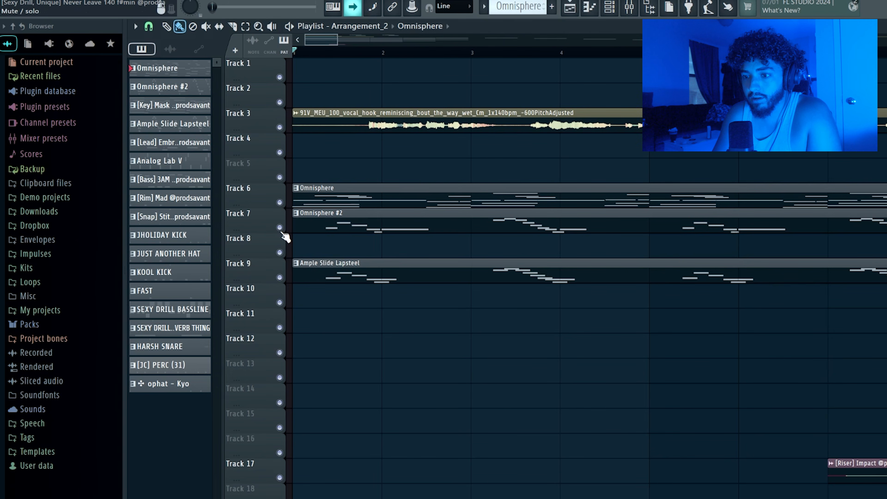
right_click(281, 229)
double_click(363, 231)
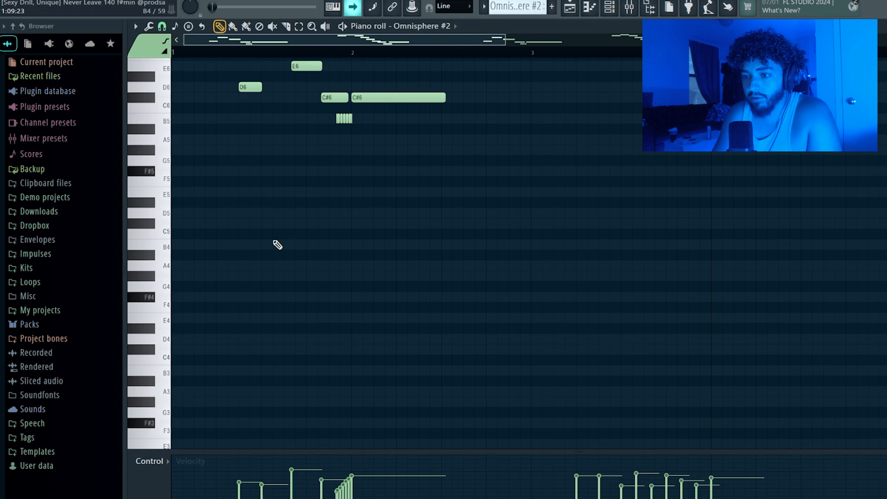
Step: Check the patch loaded in Omnisphere #2, close the plugin, and solo the Omnisphere #2 channel
left_click(610, 7)
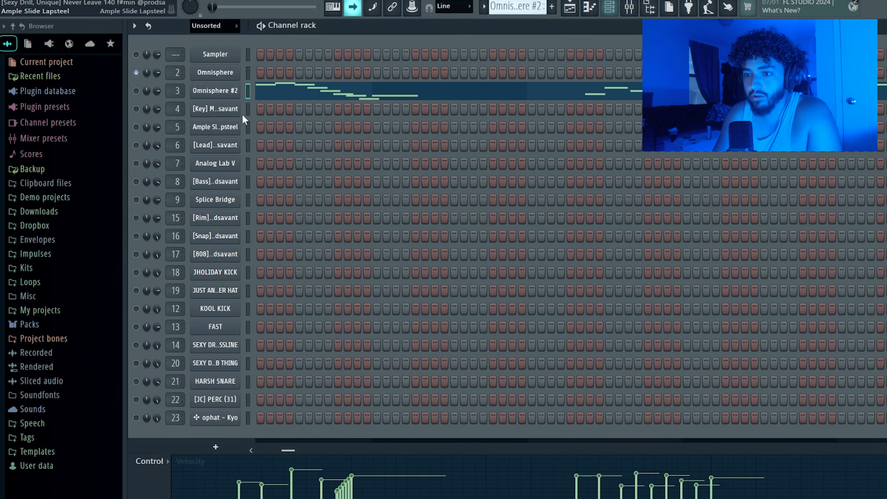
left_click(224, 91)
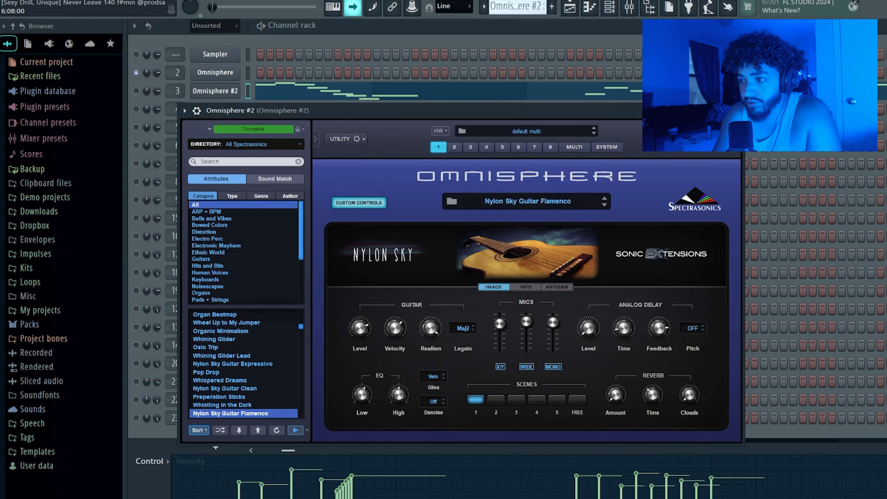
left_click(215, 90)
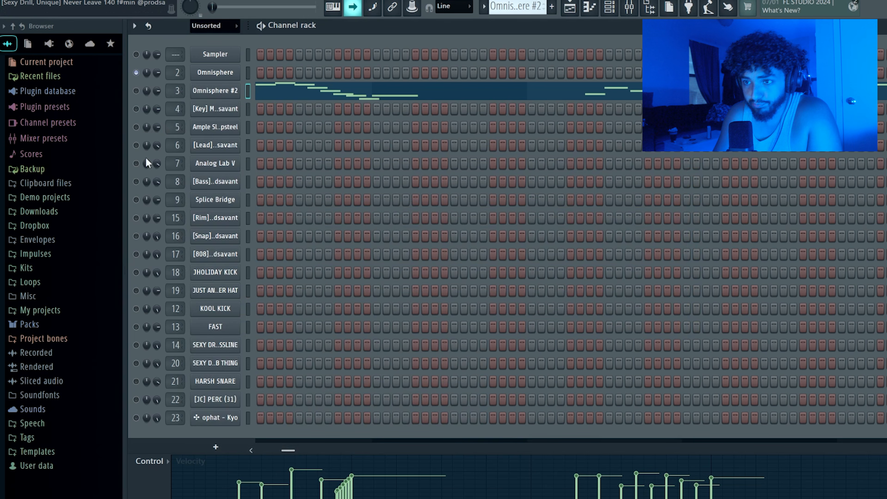
right_click(136, 91)
left_click(151, 102)
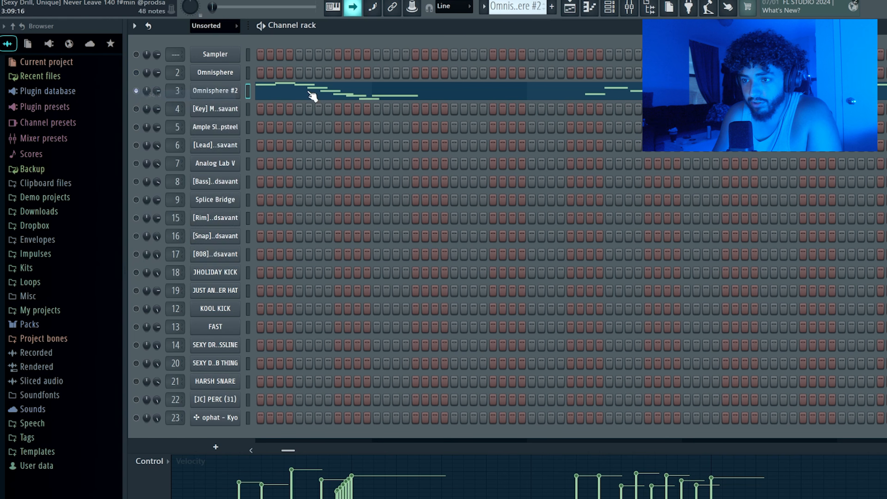
Step: Open the Omnisphere #2 pattern from the playlist and play through its melody in the piano roll
left_click(569, 6)
double_click(334, 226)
scroll(254, 202, "down", 2)
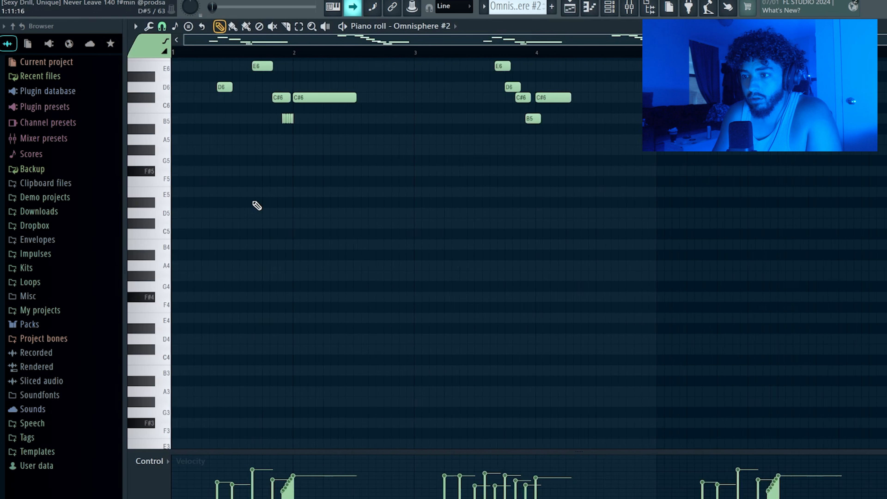
scroll(253, 202, "down", 2)
scroll(226, 202, "up", 2)
scroll(227, 201, "up", 4)
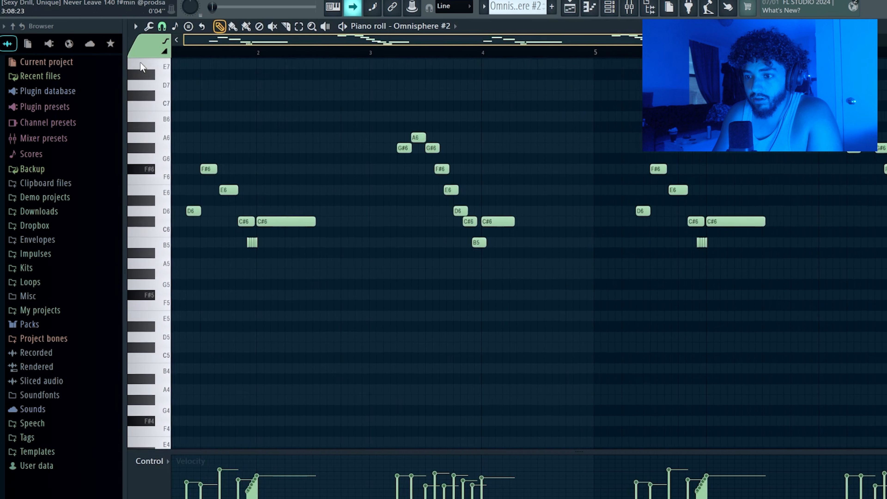
key("space")
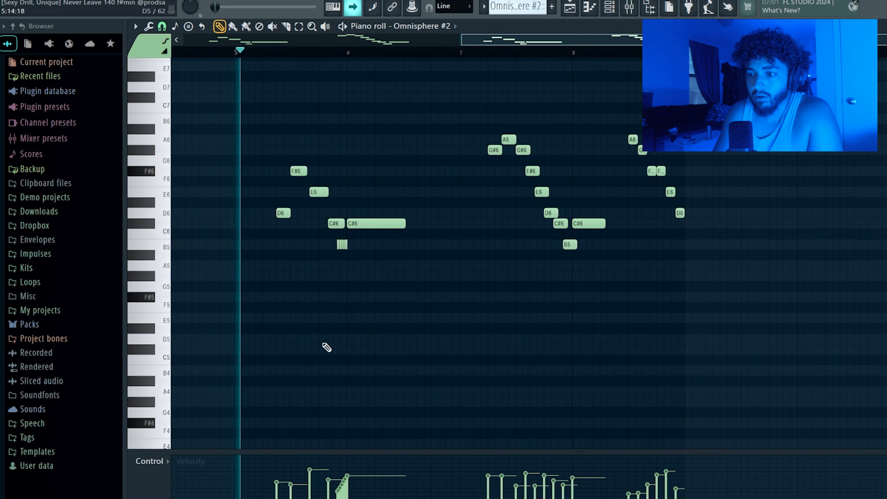
key("space")
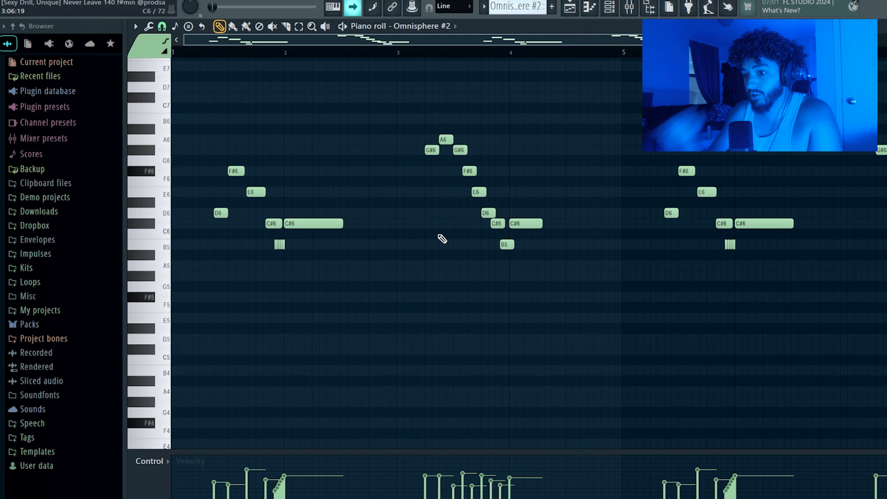
Step: Examine the rapid repeated B5 notes and their velocities just before bar 2 of the Omnisphere #2 melody
scroll(291, 261, "up", 4, "ctrl")
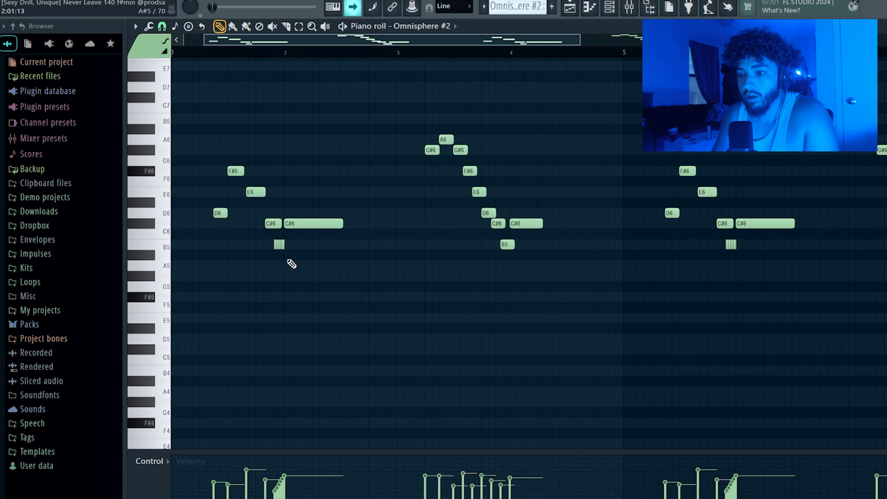
mouse_move(267, 241)
left_mouse_down()
mouse_move(396, 250)
mouse_move(420, 266)
mouse_move(475, 267)
mouse_move(482, 260)
left_mouse_up()
left_click(332, 315, "ctrl")
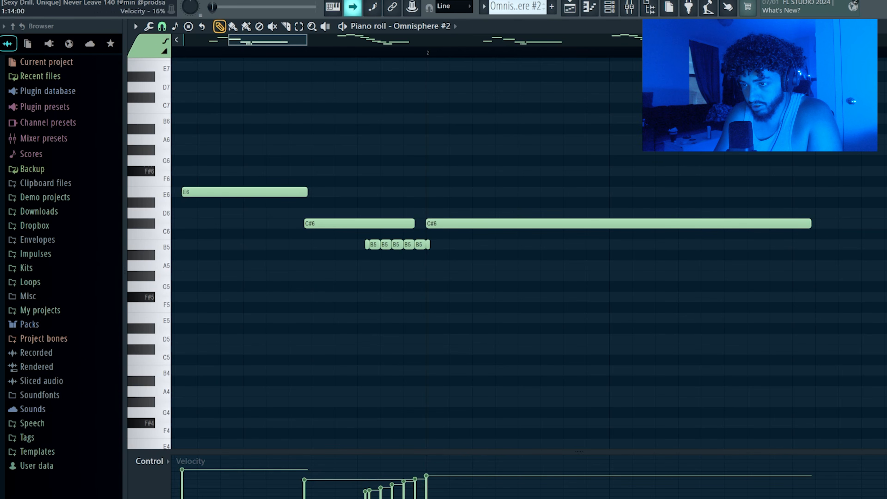
scroll(448, 339, "down", 6)
scroll(490, 317, "down", 4)
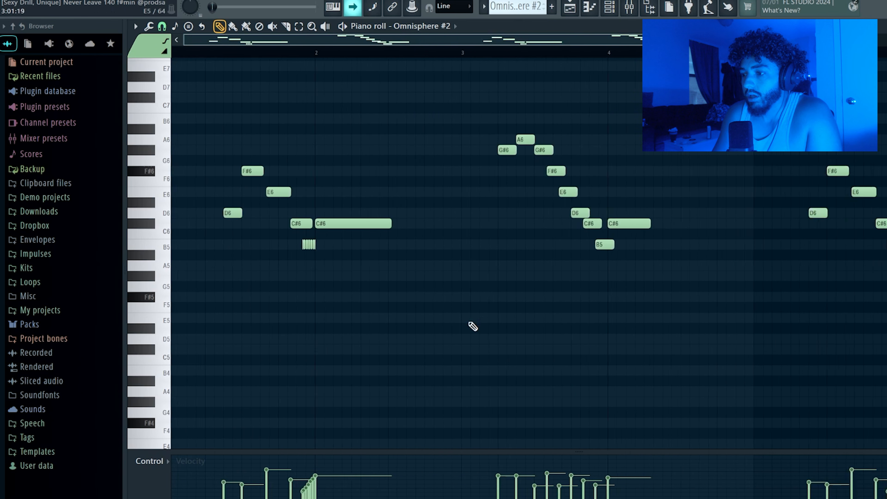
Step: Solo Track 9 in the playlist and the Ample Slide Lapsteel channel in the channel rack
left_click(573, 5)
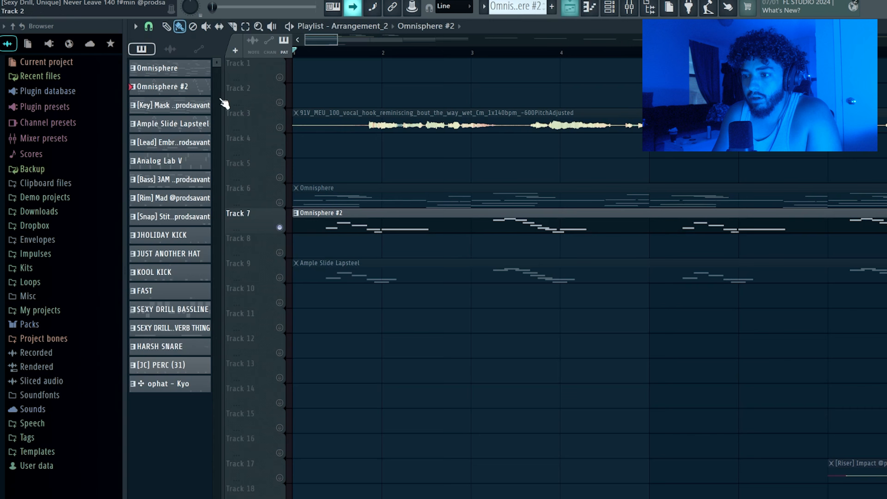
left_click(280, 280)
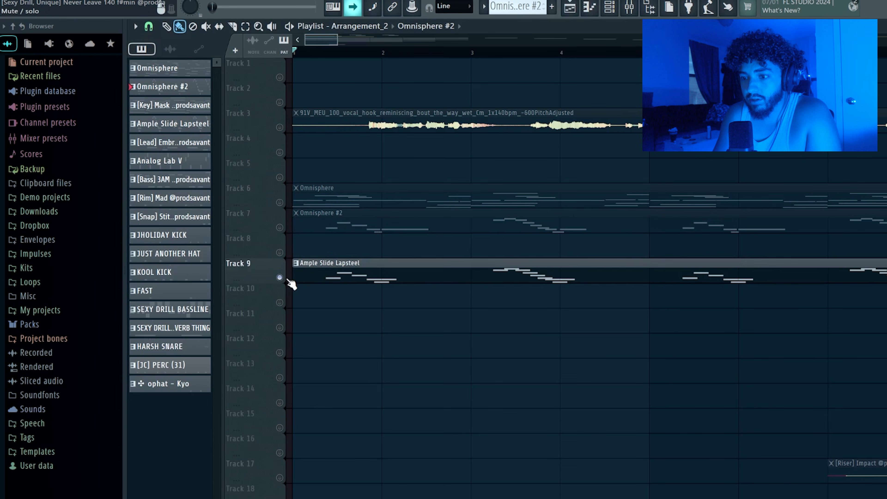
left_click(609, 6)
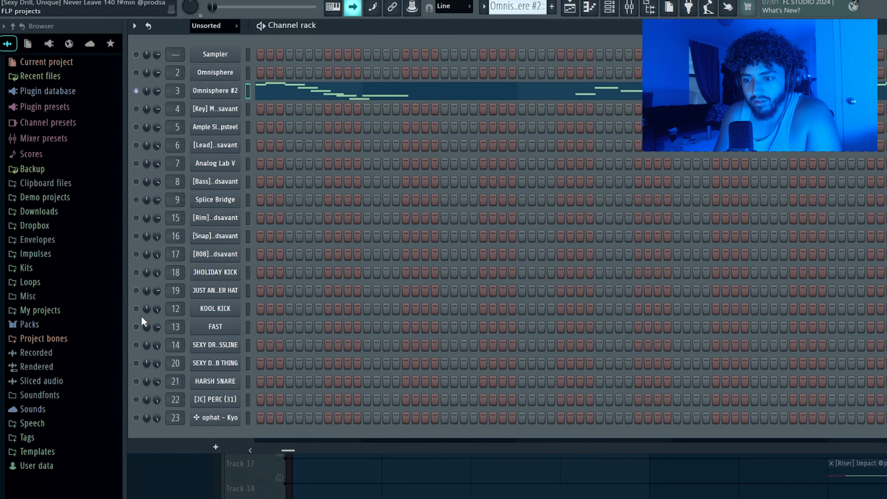
right_click(137, 127)
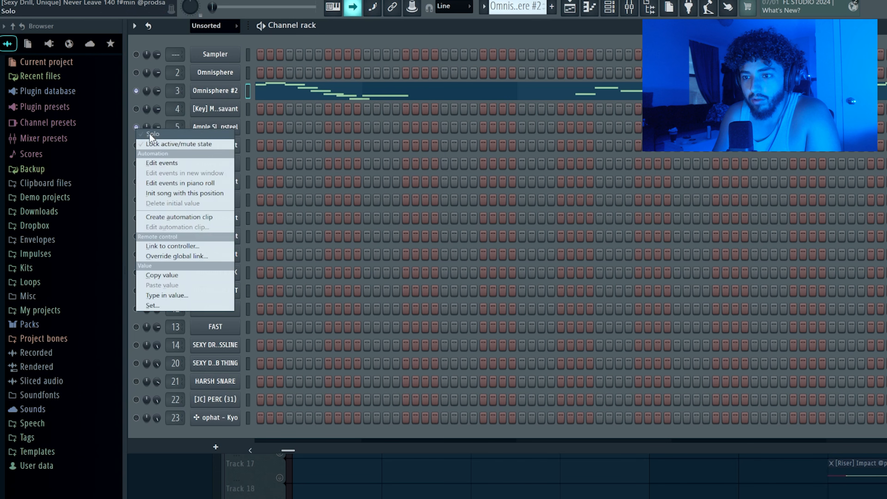
left_click(210, 134)
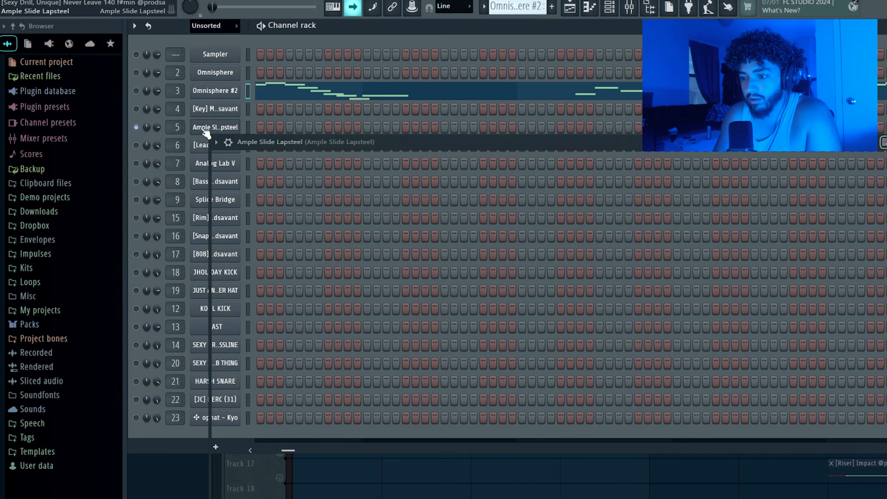
Step: Inspect the Ample Slide Lapsteel instrument's articulation and level controls, then close the plugin
left_click(210, 133)
left_click_drag(428, 141, 382, 58)
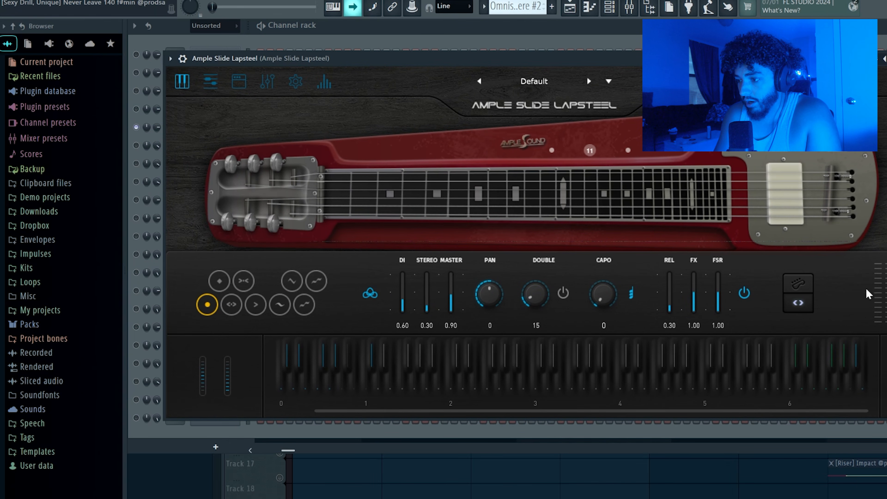
left_click(799, 304)
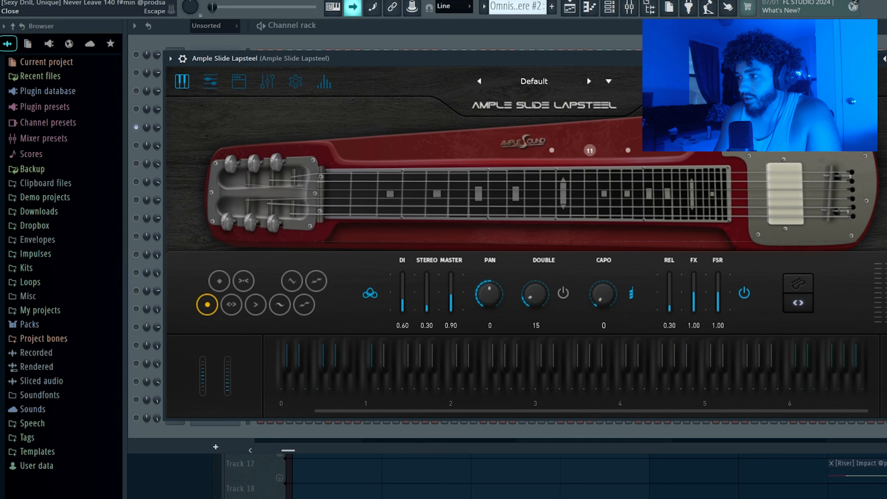
key("Escape")
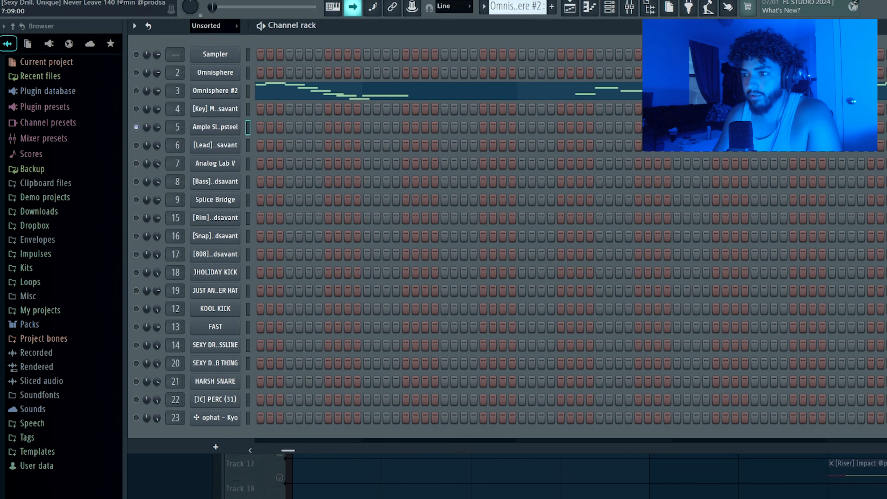
Step: Open the Ample Slide Lapsteel pattern's notes in the piano roll from the playlist
left_click(571, 11)
double_click(333, 279)
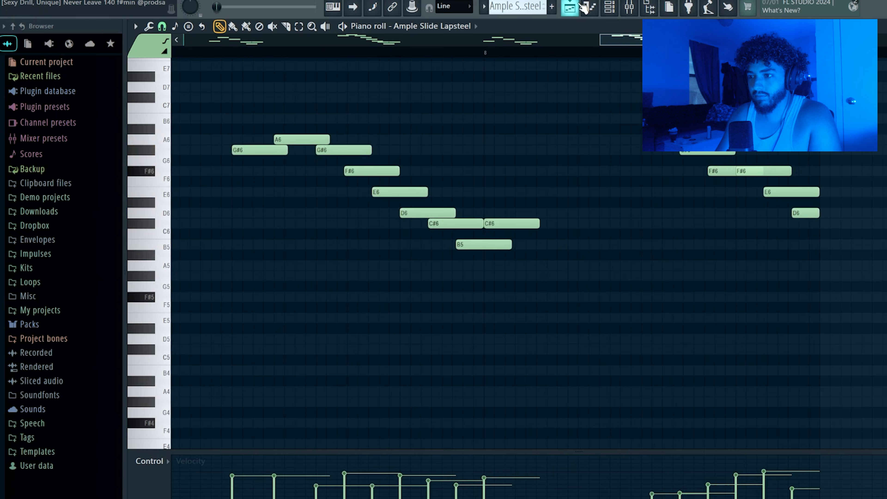
Step: Return to the playlist's opening bars and enable Tracks 7 and 6, the two Omnisphere layers, alongside Track 9
left_click(571, 7)
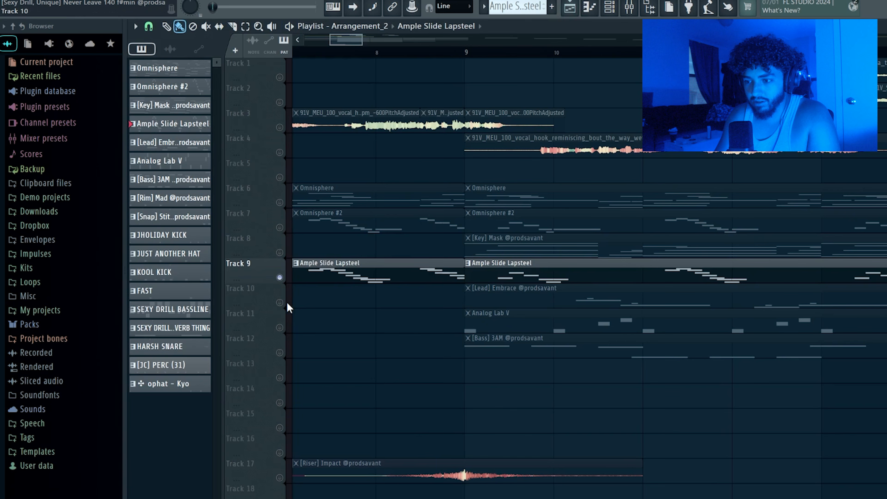
scroll(288, 302, "up", 4)
left_click_drag(334, 41, 253, 42)
scroll(301, 272, "down", 3)
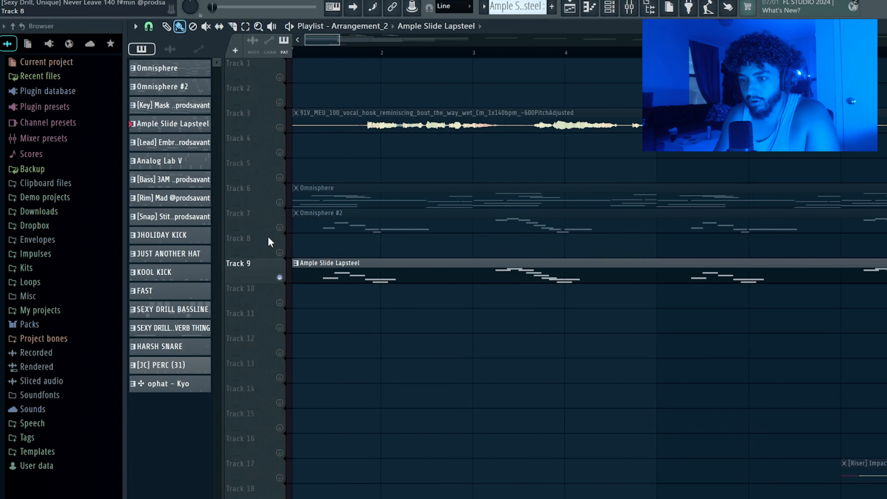
left_click(279, 227)
scroll(414, 291, "down", 1)
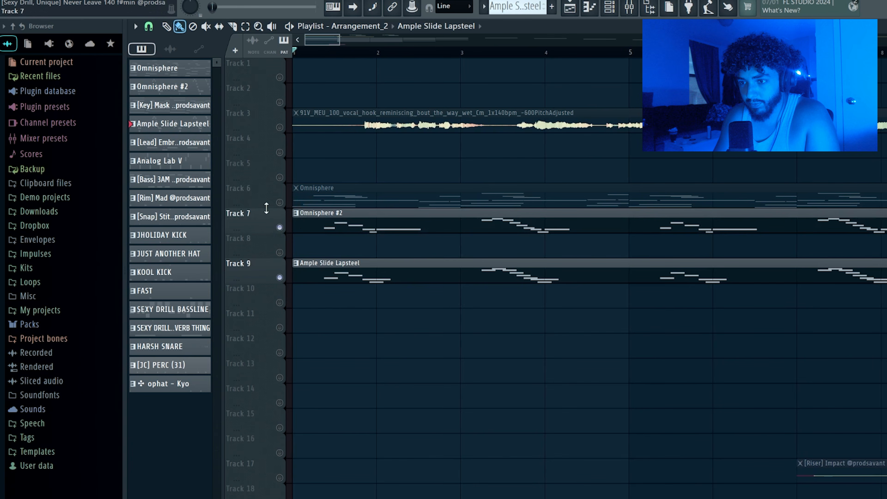
left_click(279, 202)
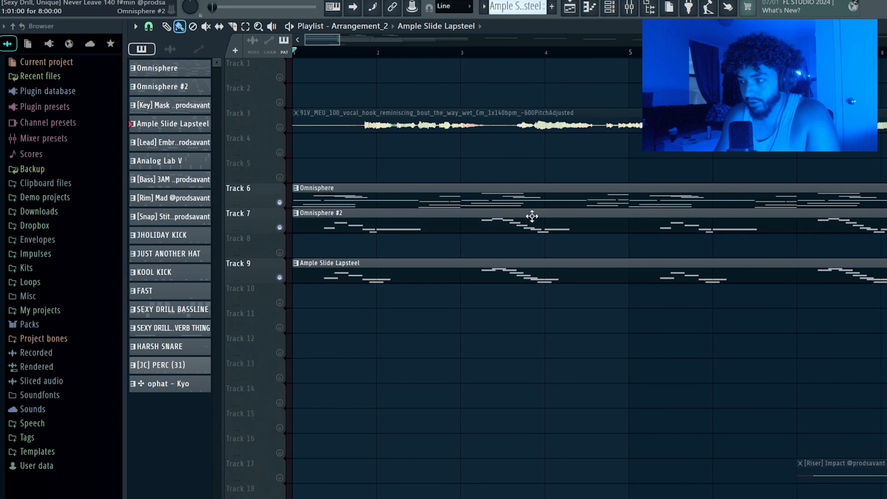
Step: Play the combined Omnisphere, Omnisphere #2 and Ample Slide Lapsteel layers from bar 1, then stop playback
scroll(461, 268, "down", 4)
key("space")
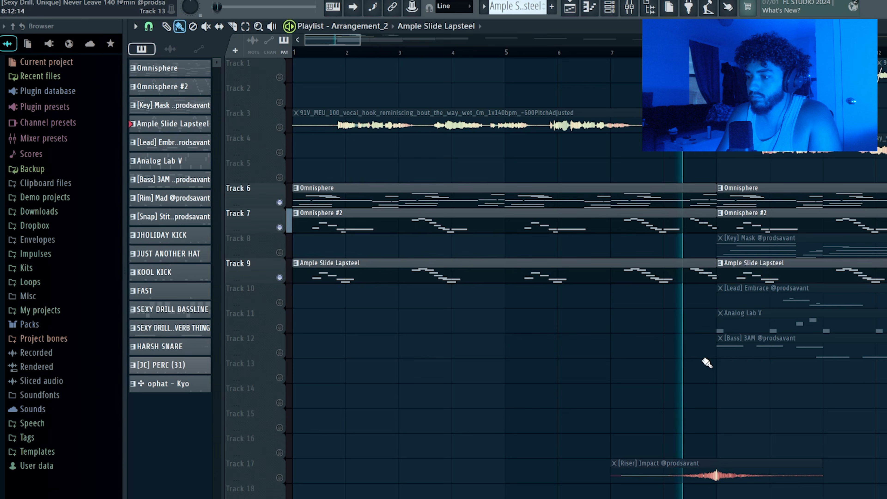
key("space")
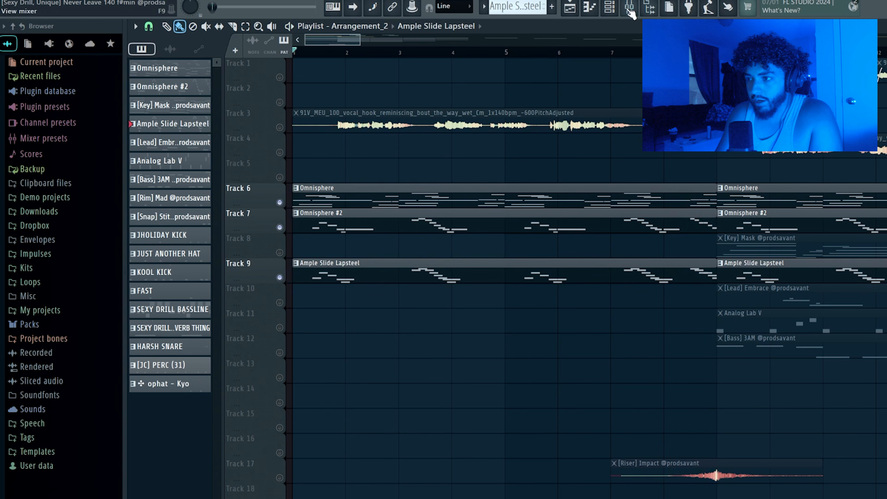
Step: Inspect the Gross Beat effect on the Omnisphere #2 mixer track, then close the plugin
left_click(609, 6)
left_click(630, 7)
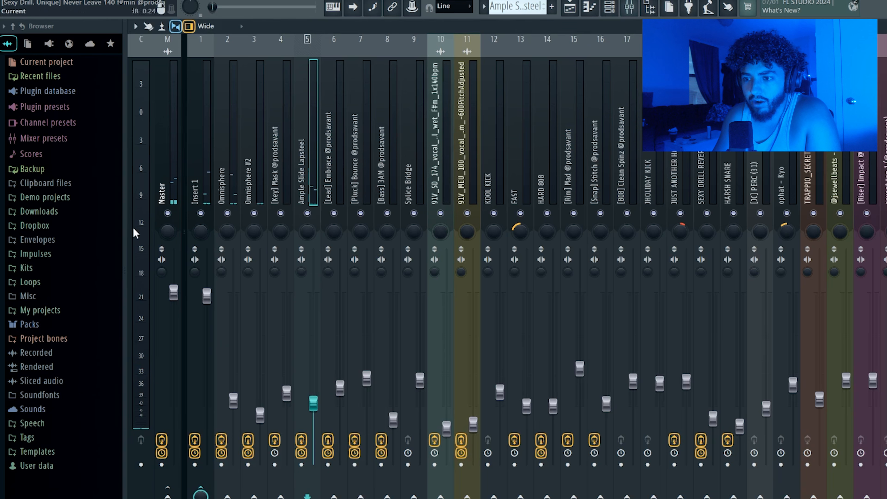
left_click(236, 123)
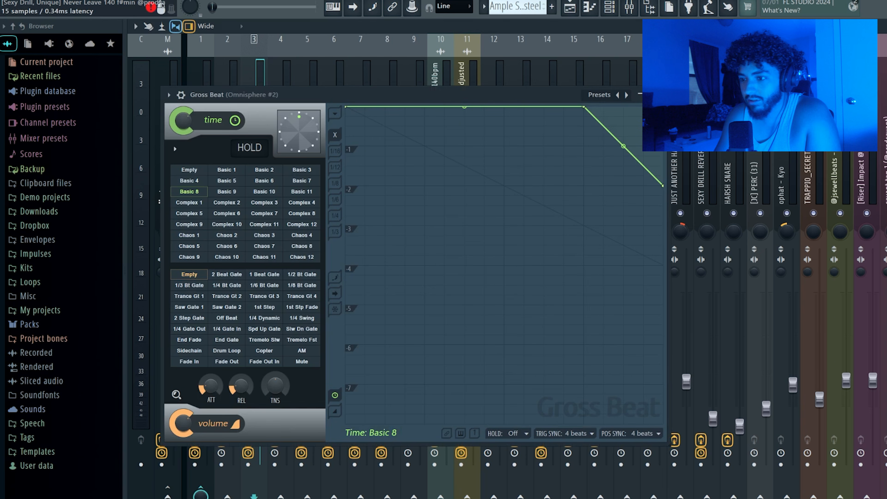
key("Escape")
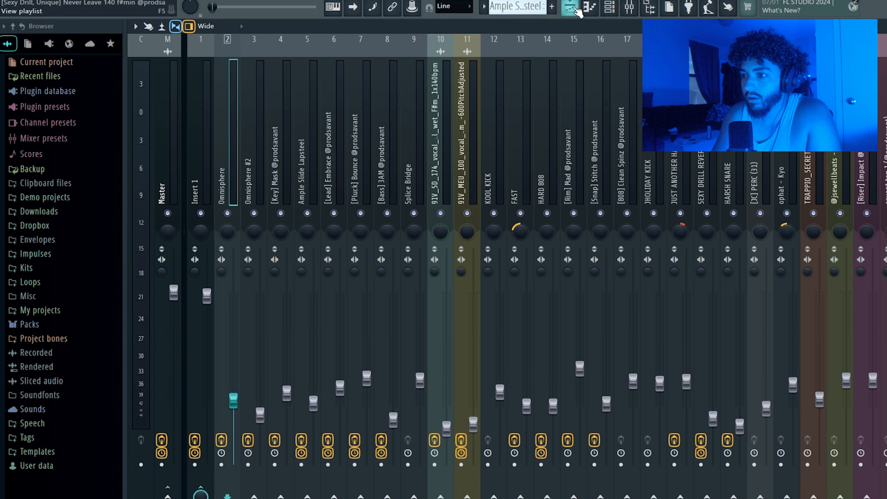
Step: Return to the playlist and solo Track 10, which holds the [Lead] Embrace pattern
left_click(576, 10)
scroll(470, 317, "down", 5)
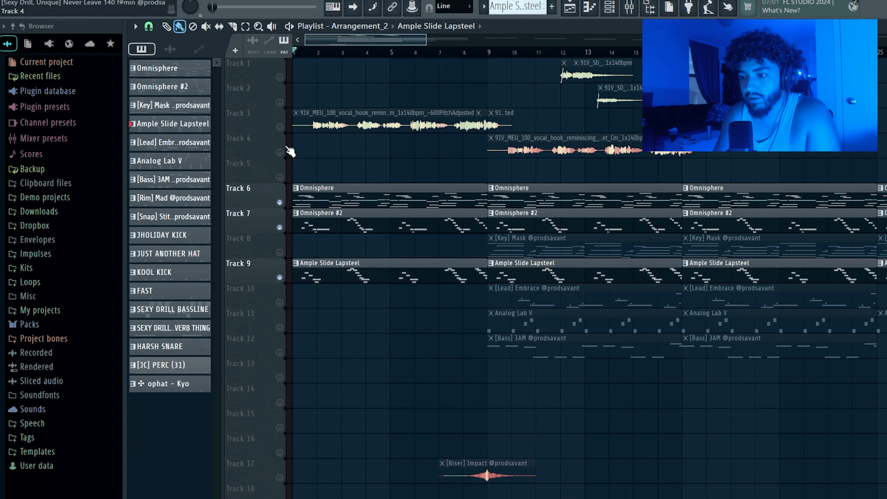
right_click(280, 302)
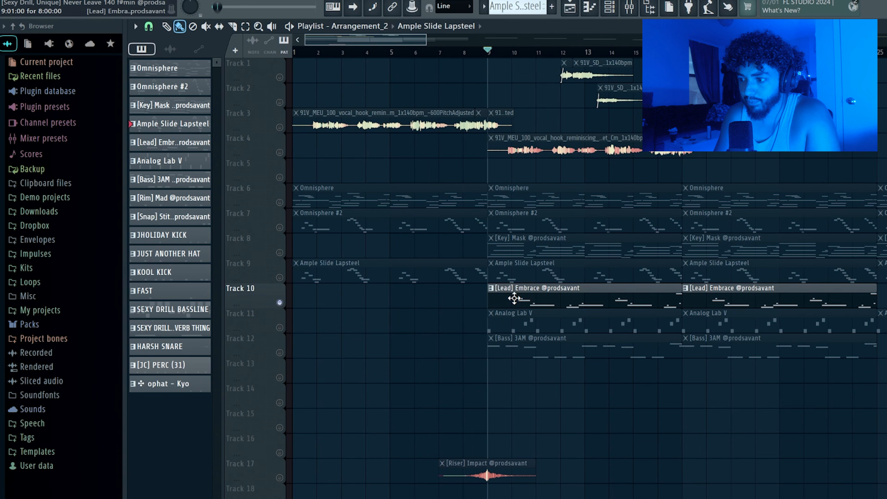
Step: Open the [Lead] Embrace pattern's notes in the piano roll from the playlist
scroll(514, 298, "up", 5)
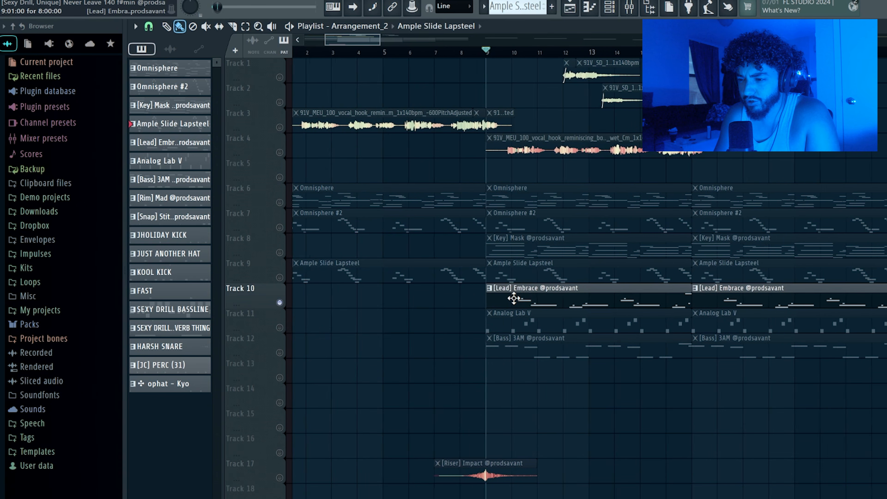
double_click(483, 299)
key("space")
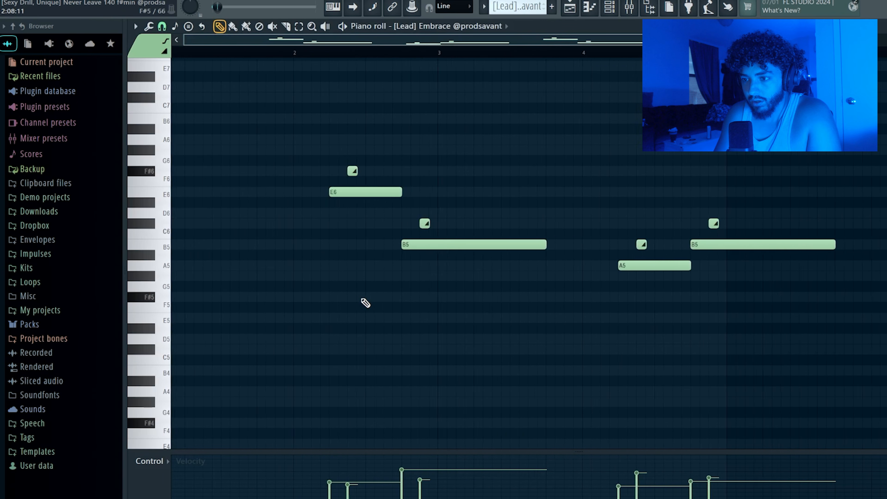
Step: Inspect the [Lead] Embrace channel's polyphony and portamento settings, then close the channel window
left_click(614, 9)
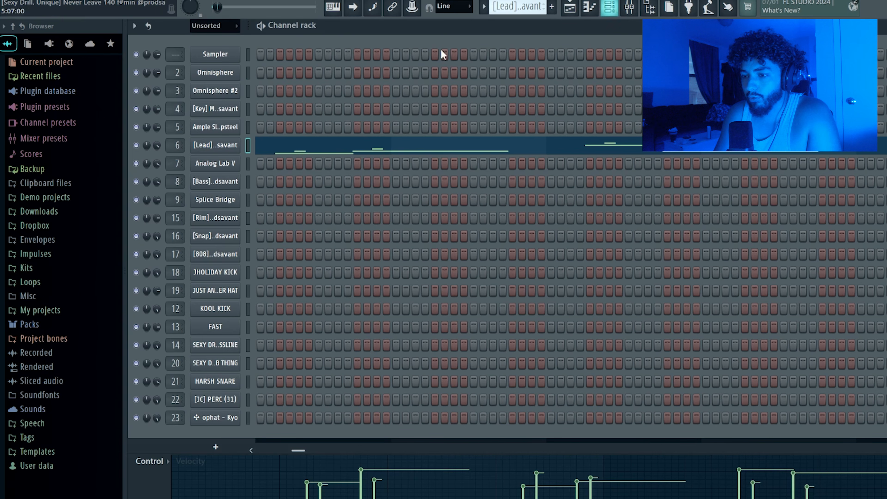
left_click(219, 147)
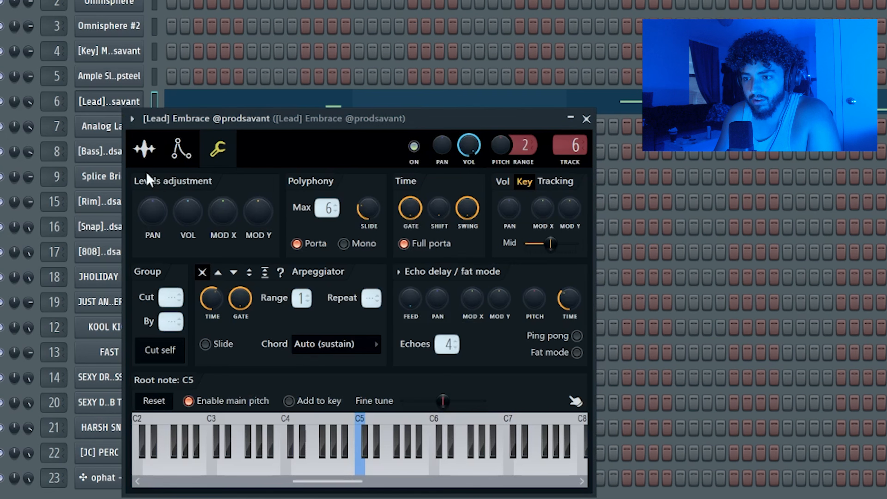
left_click(242, 181)
left_click(219, 154)
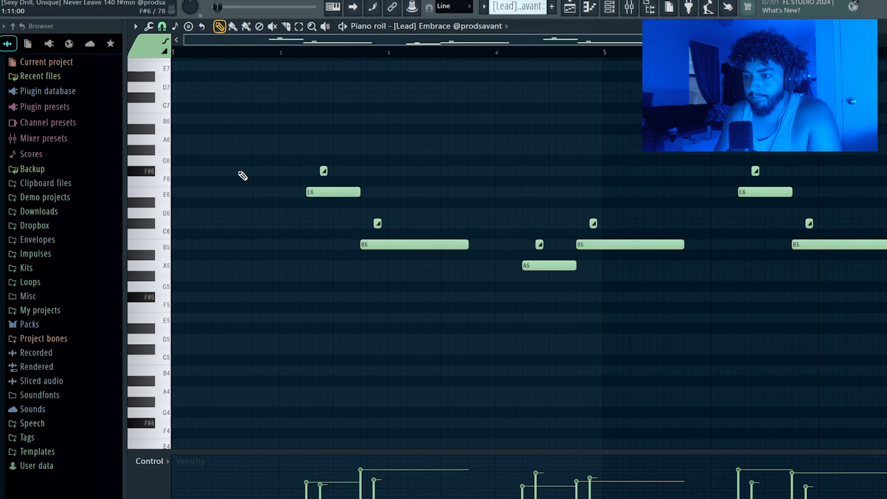
Step: Examine the short slide notes above the E6 and B5 lead notes in bars 2 and 3
scroll(216, 205, "up", 3)
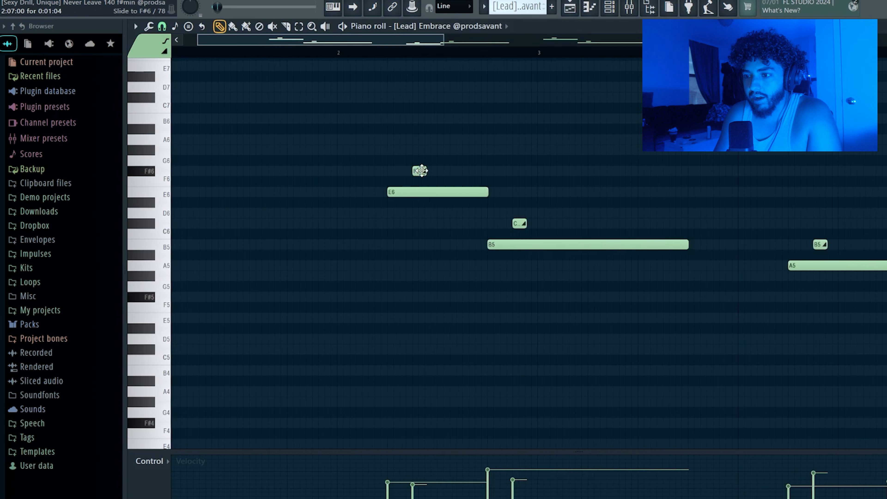
scroll(420, 170, "up", 2)
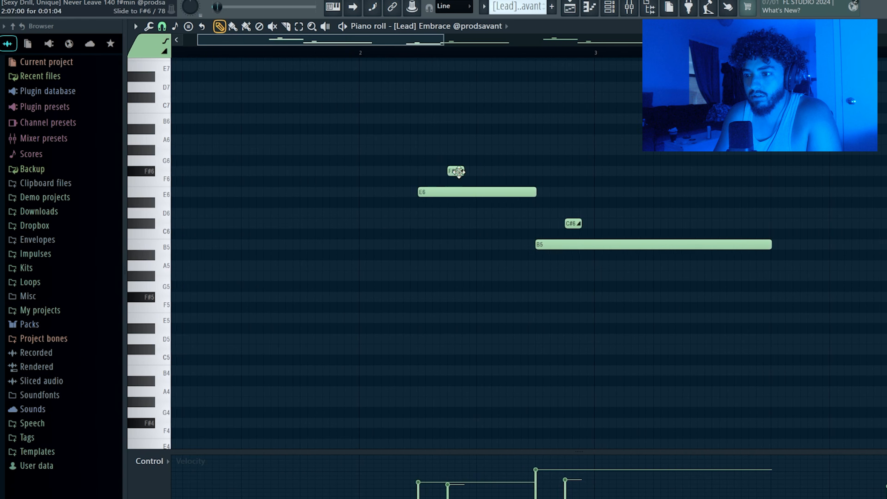
scroll(323, 240, "down", 3)
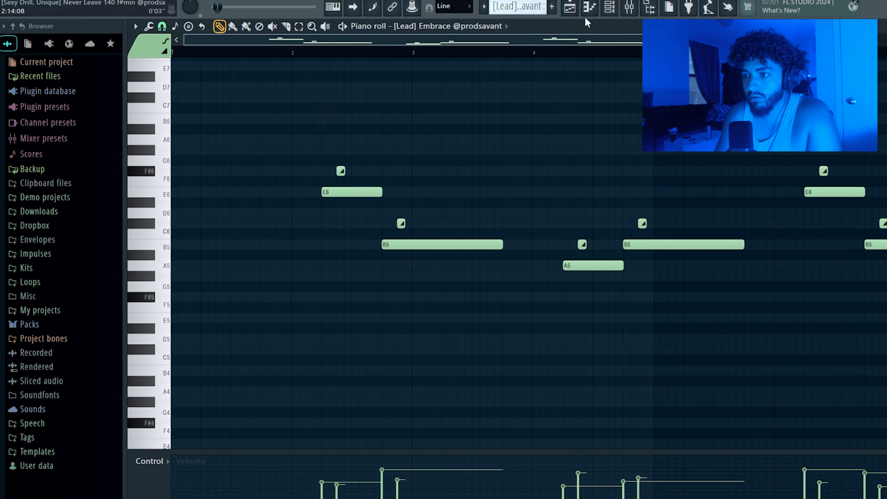
key("F5")
double_click(391, 299)
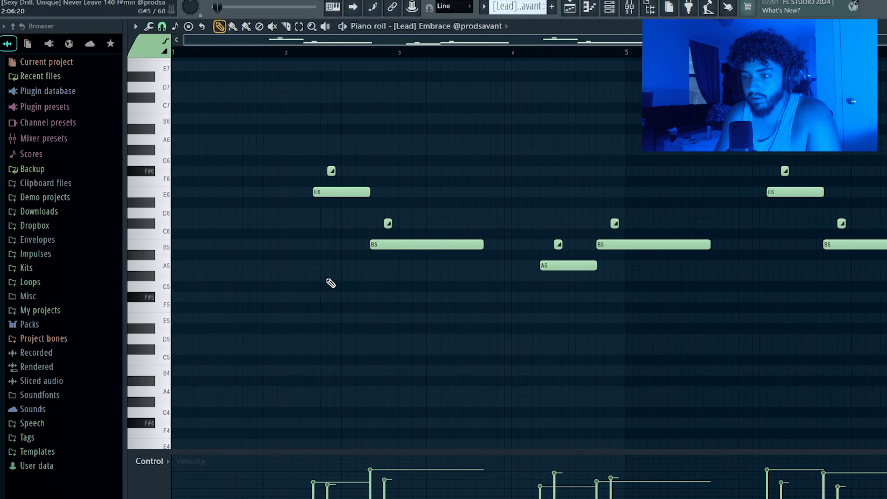
Step: Play the [Lead] Embrace melody through to its final notes before bar 9, then stop and review its opening notes
scroll(329, 284, "down", 3)
key("space")
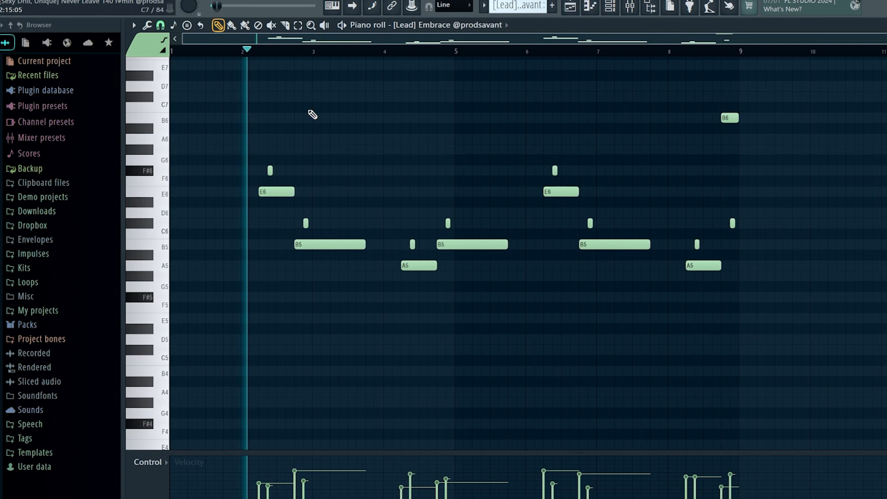
scroll(334, 236, "up", 3)
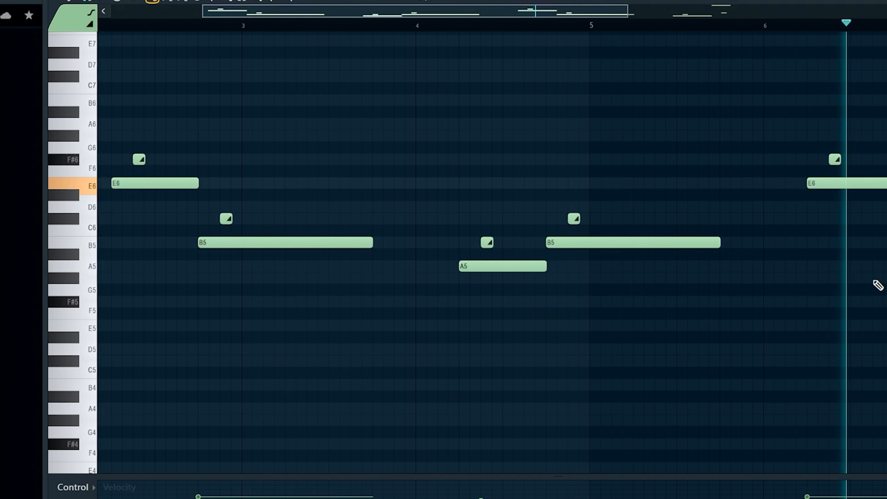
scroll(799, 308, "down", 4)
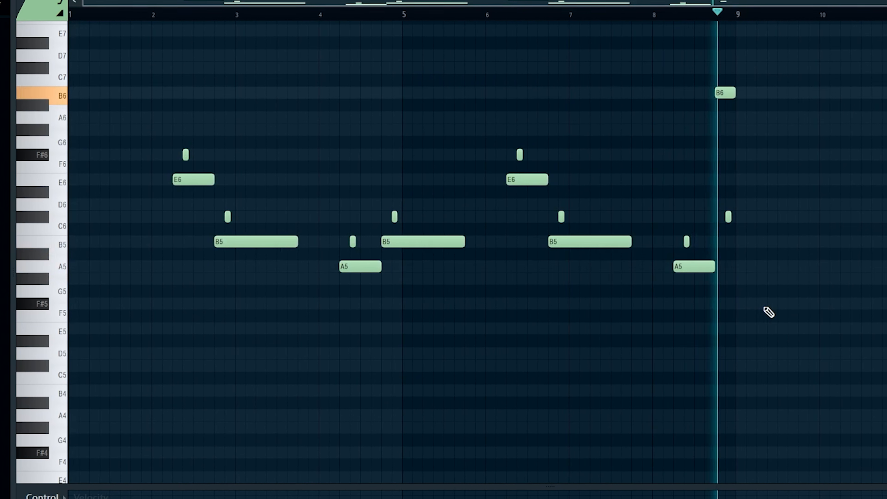
key("space")
left_click(612, 6)
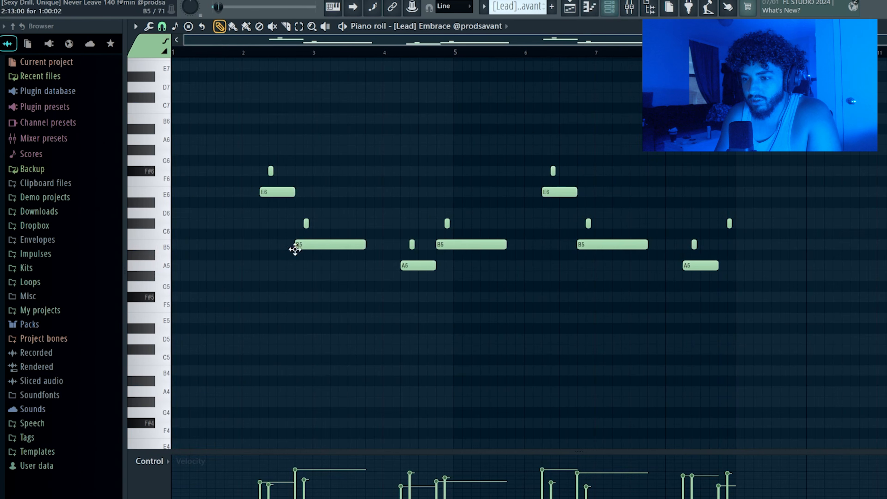
scroll(214, 155, "up", 3)
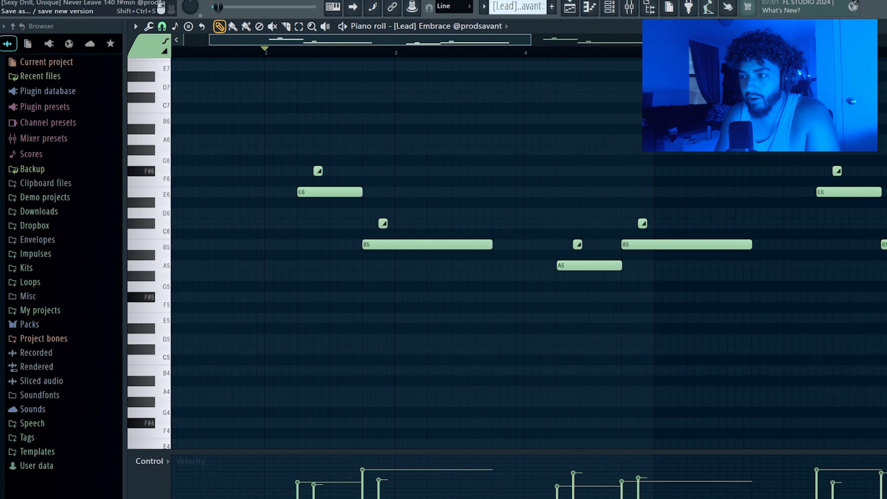
Step: Return to the playlist and solo Track 8, which holds the [Key] Mask pattern
left_click(570, 7)
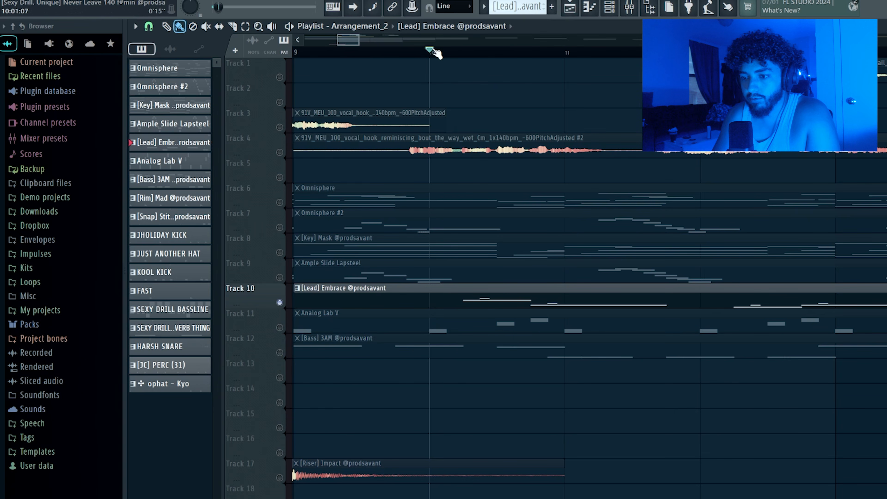
scroll(434, 51, "left", 3)
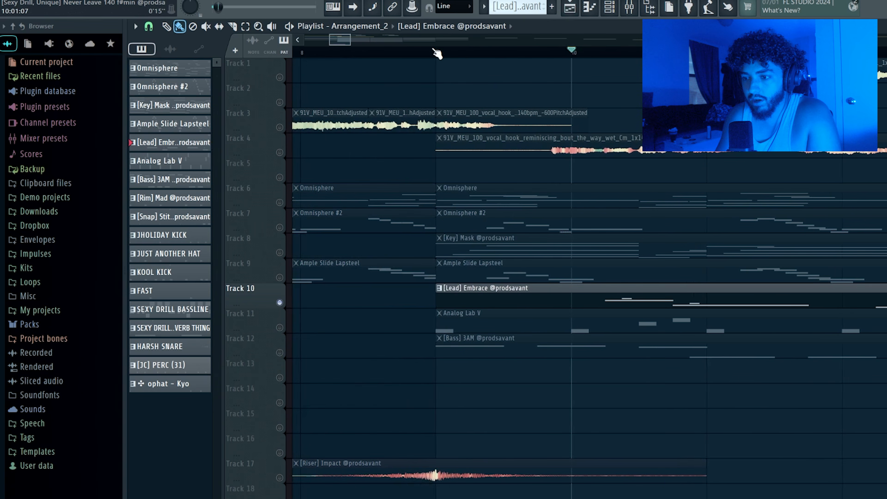
left_click(279, 252, "ctrl")
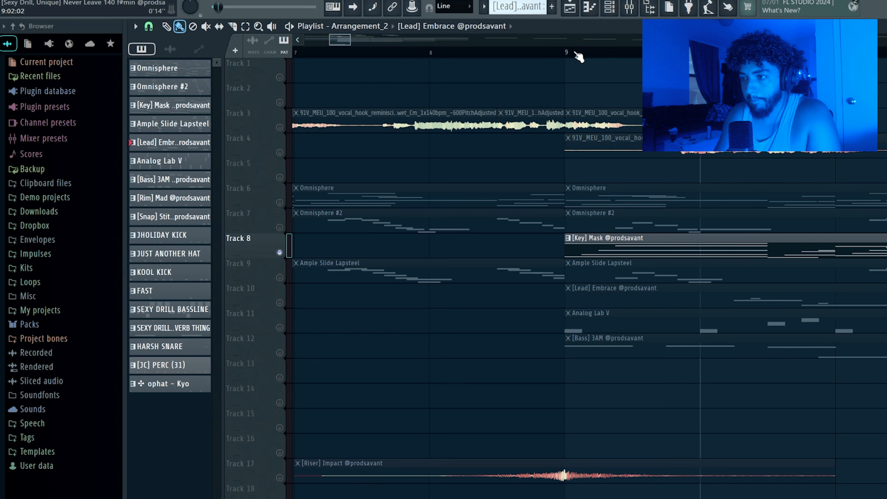
Step: Open the [Key] Mask pattern in the piano roll and examine its staggered chord notes across the full eight bars
double_click(621, 241)
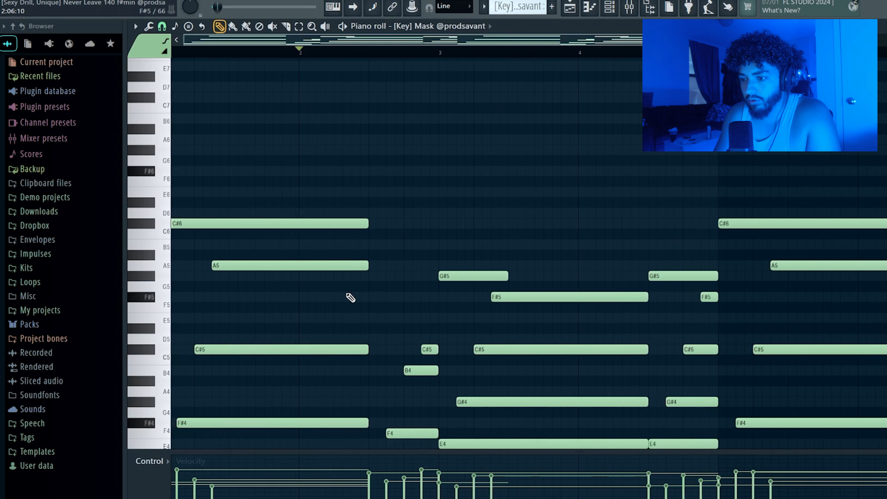
scroll(362, 292, "down", 3)
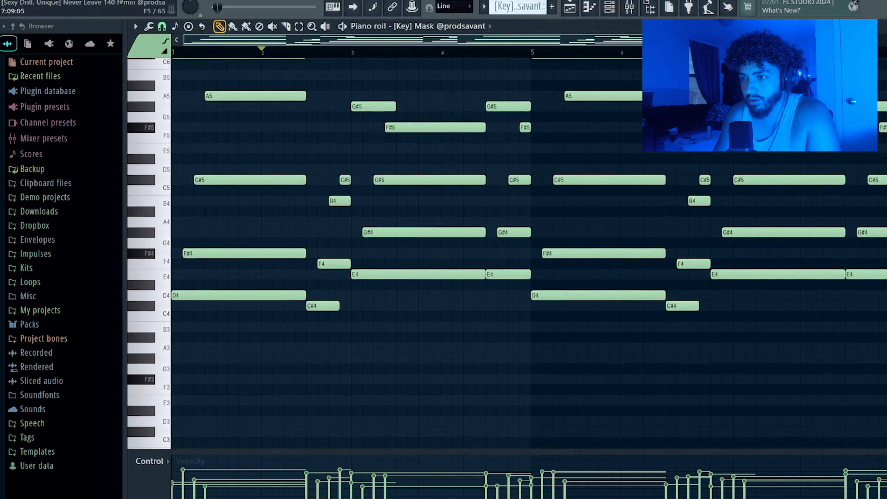
scroll(478, 178, "up", 1)
scroll(482, 180, "up", 2)
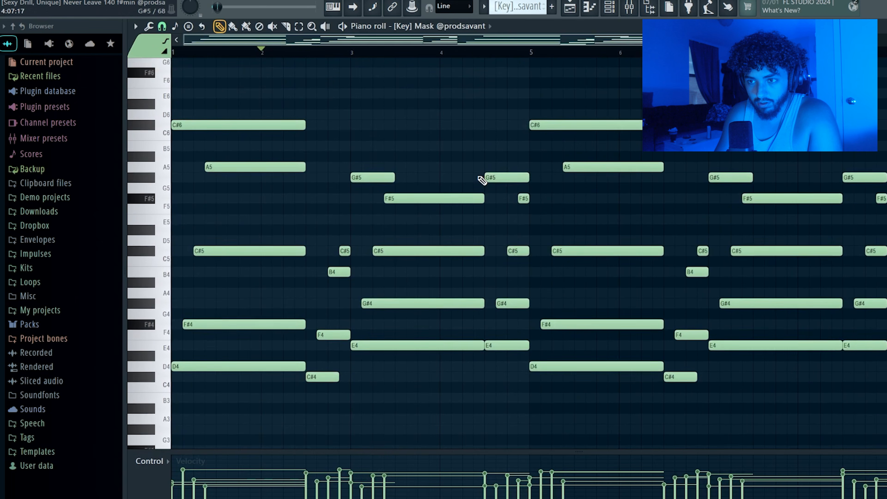
scroll(181, 202, "up", 3)
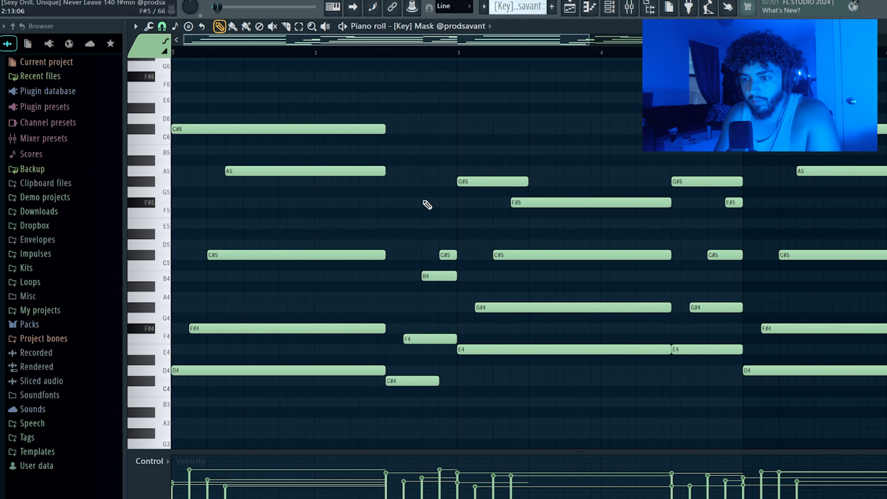
scroll(247, 213, "down", 2)
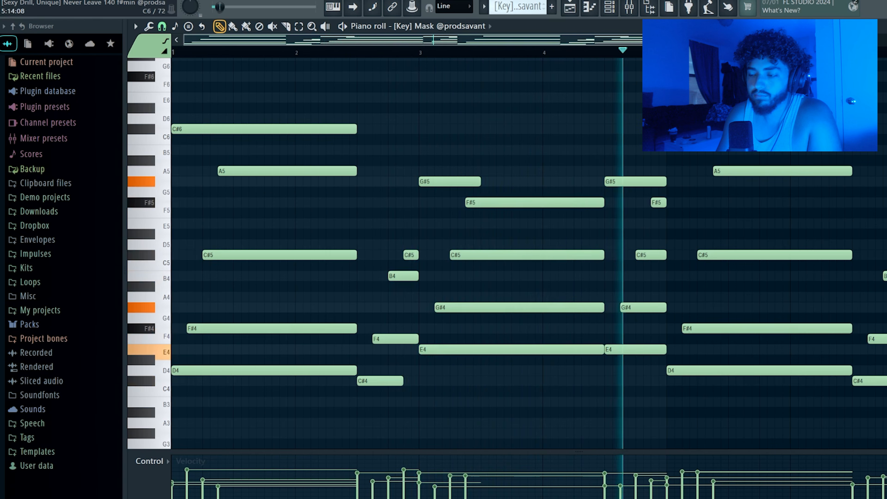
scroll(648, 151, "down", 4)
scroll(649, 150, "down", 2)
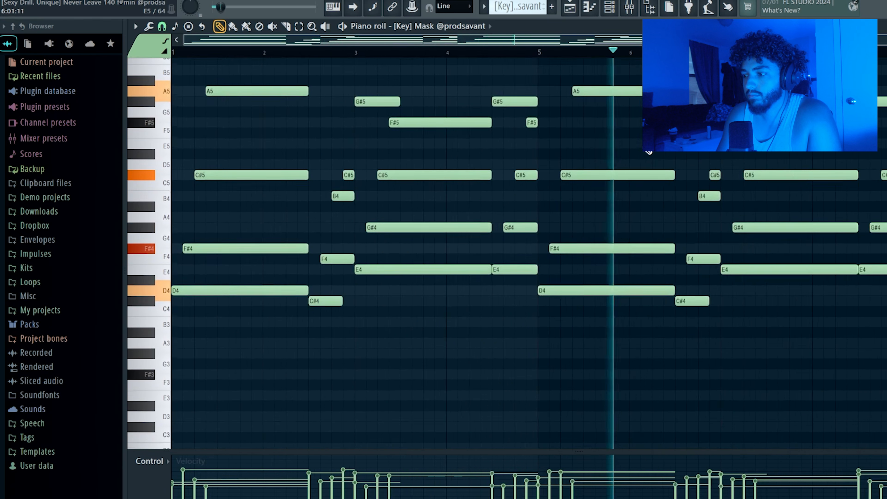
scroll(751, 128, "up", 4)
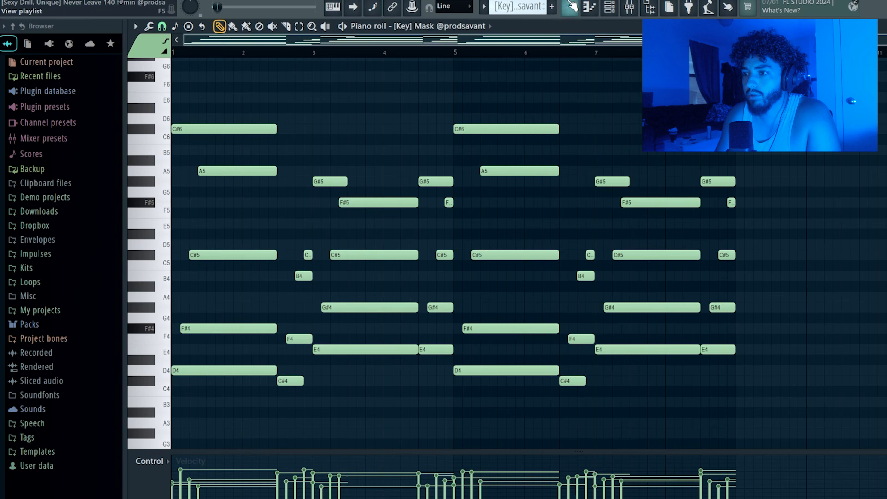
Step: Return to the playlist and open Track 11's Analog Lab V pattern in the piano roll
key("F5")
double_click(406, 323)
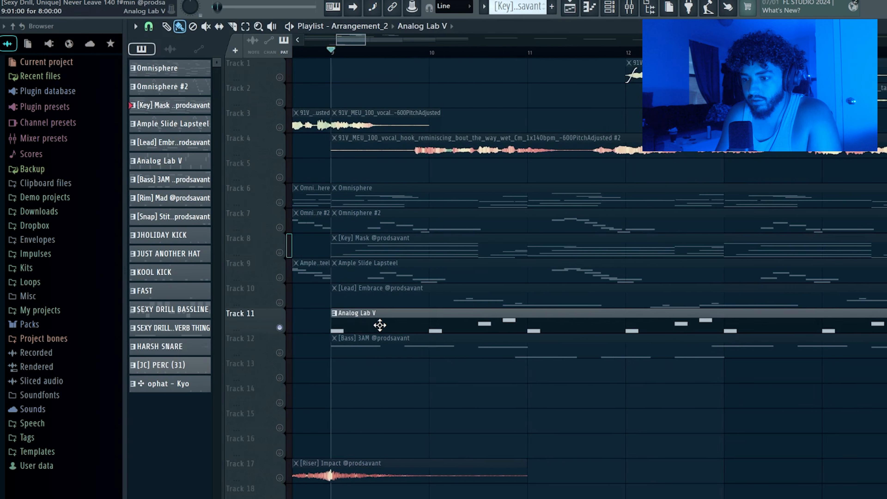
scroll(373, 317, "up", 3)
scroll(373, 317, "up", 2)
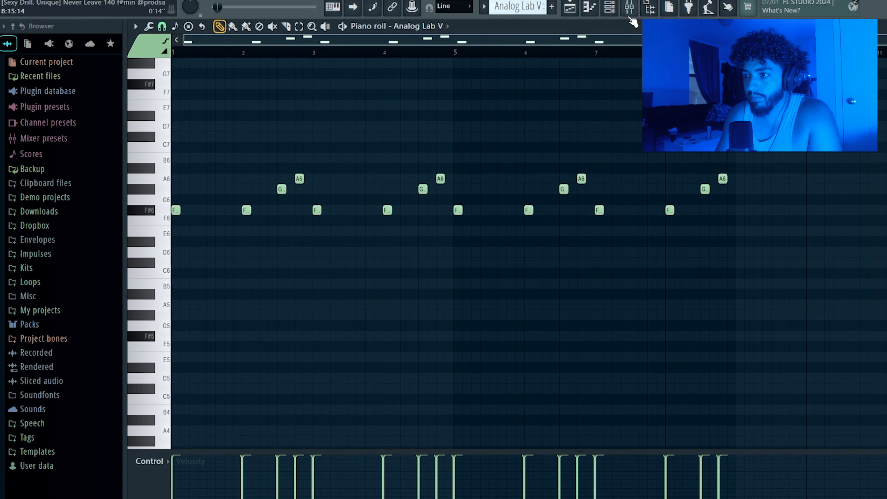
Step: Open the Analog Lab V instrument from the channel rack to view its Key - Clock In preset, then return to the notes
key("F6")
left_click(211, 164)
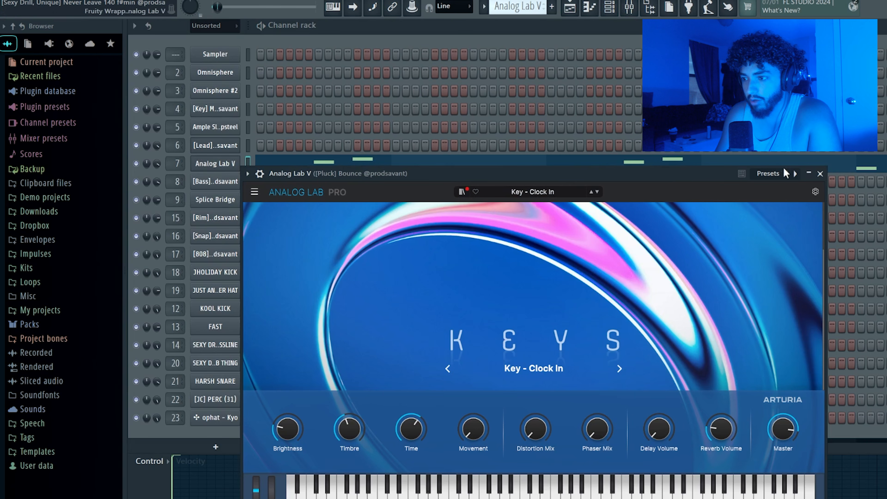
key("F7")
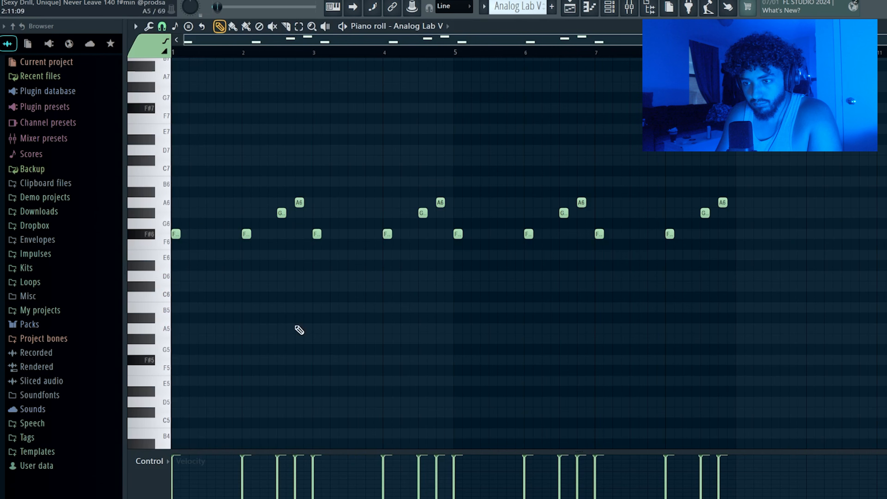
Step: Examine the Analog Lab V pattern's short F#6, G#6 and A6 notes across all eight bars and play them
scroll(220, 279, "up", 3)
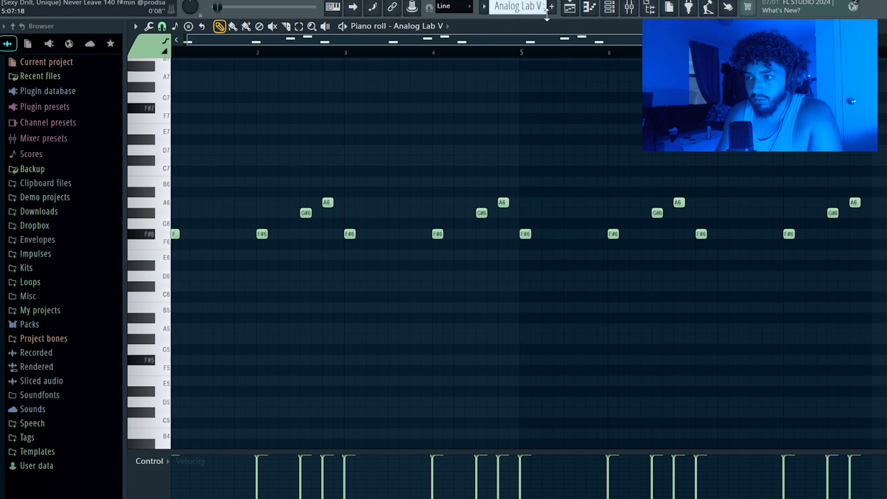
scroll(503, 248, "down", 3)
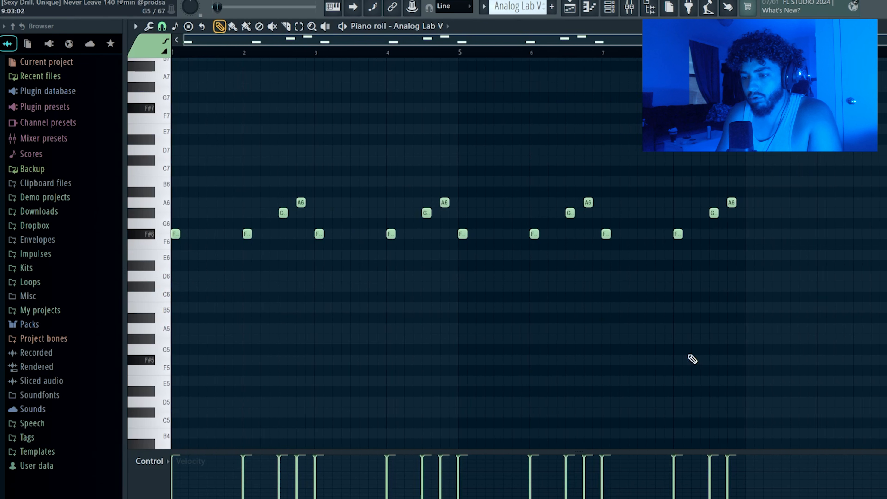
key("space")
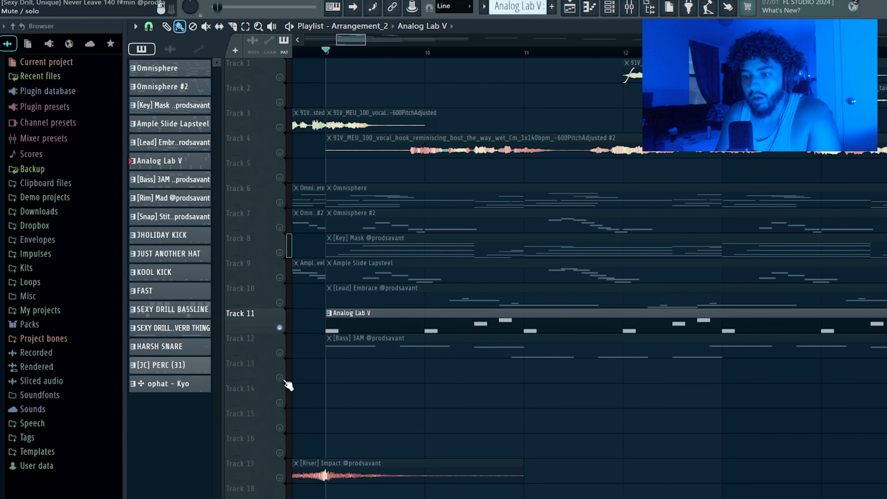
Step: Solo Track 12 and review the [Bass] 3AM pattern's notes and slides in the piano roll while playing it
left_click(282, 354)
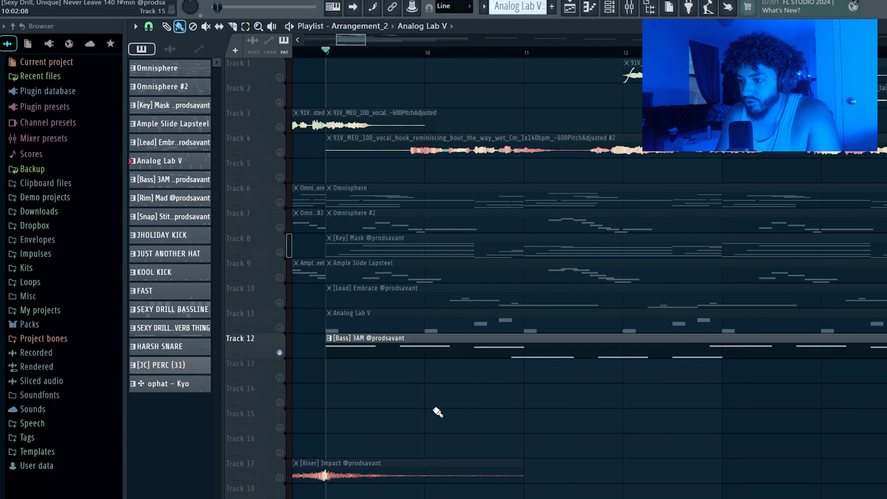
double_click(385, 350)
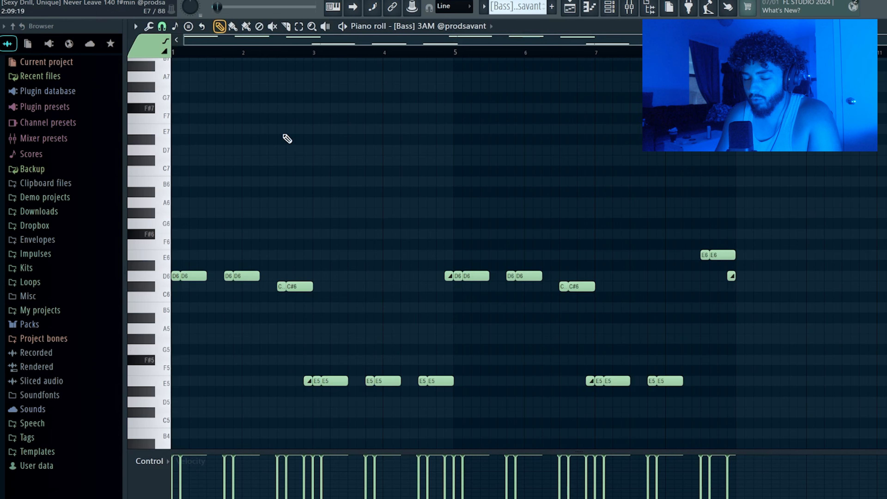
scroll(177, 272, "up", 5)
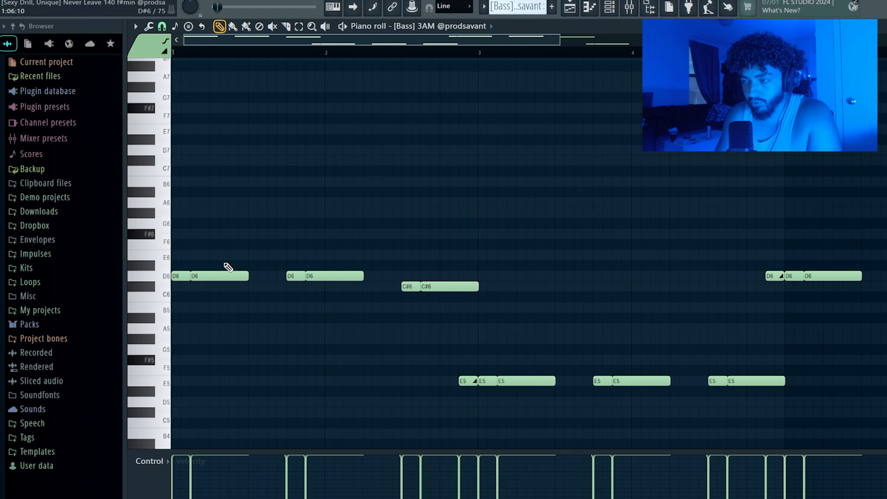
scroll(228, 266, "down", 2)
left_click(610, 7)
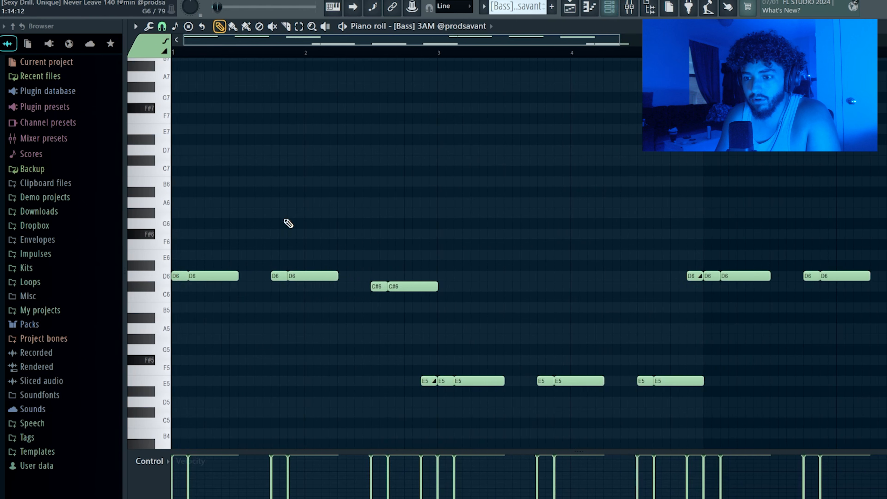
key("space")
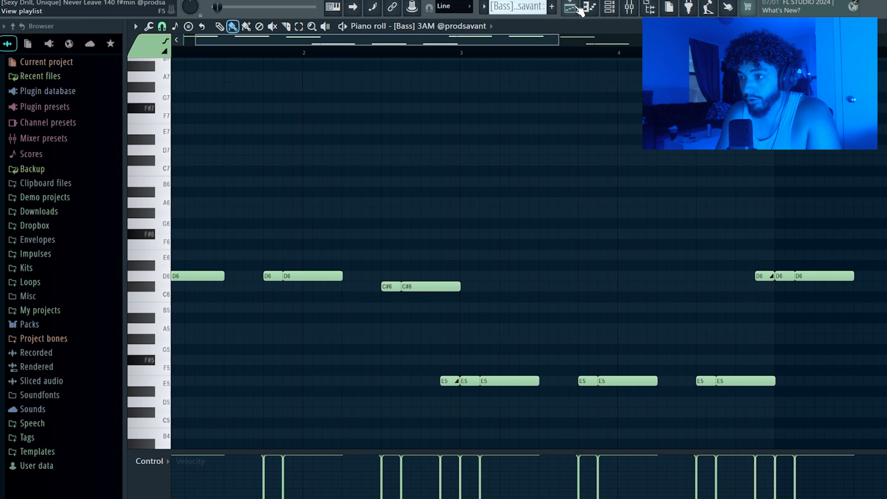
Step: Return to the playlist and solo the vocal clips on Tracks 3 and 4, then those on Tracks 1 and 2
key("F5")
scroll(455, 249, "down", 3)
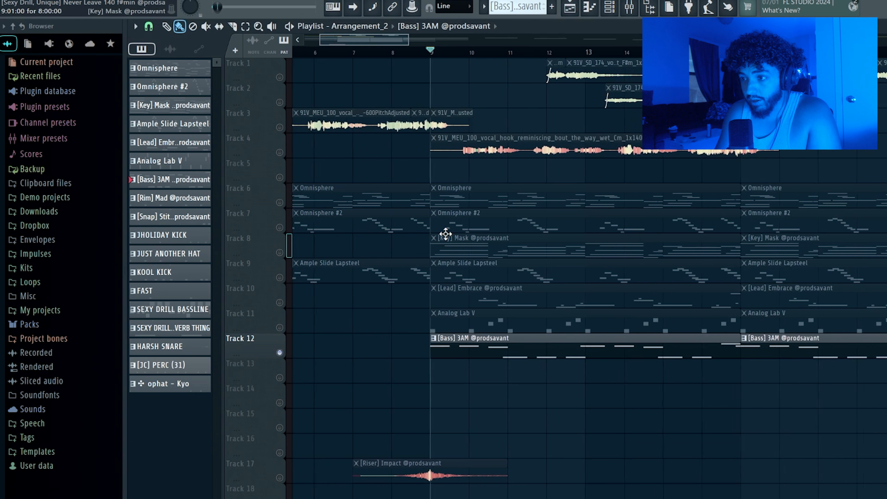
left_click(279, 127)
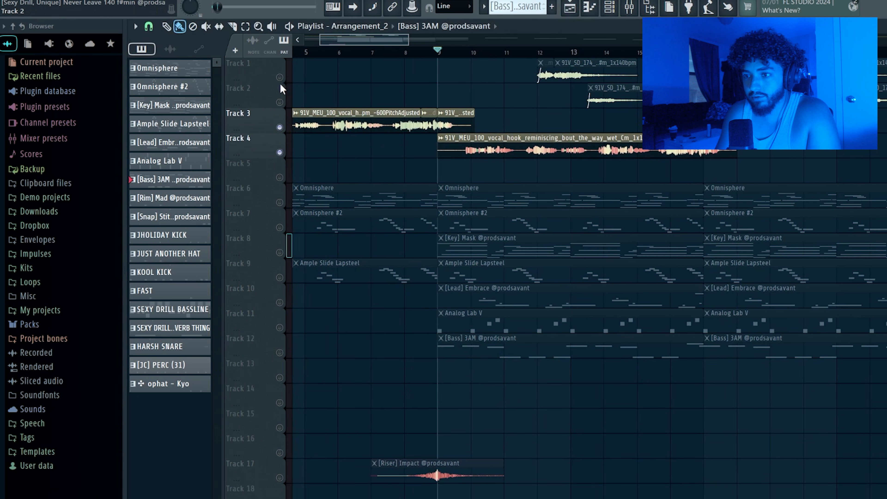
left_click(279, 102)
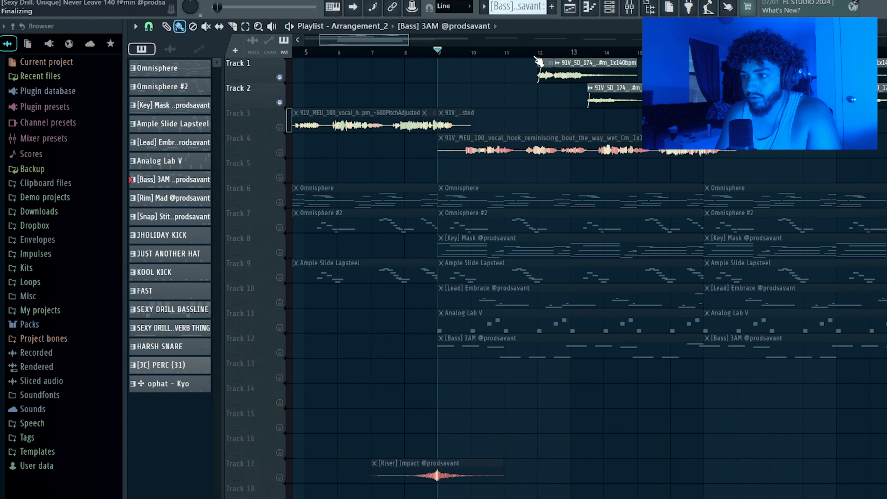
Step: Play the soloed vocal clips on Tracks 1 and 2 from bar 12, then stop playback
scroll(580, 115, "up", 3)
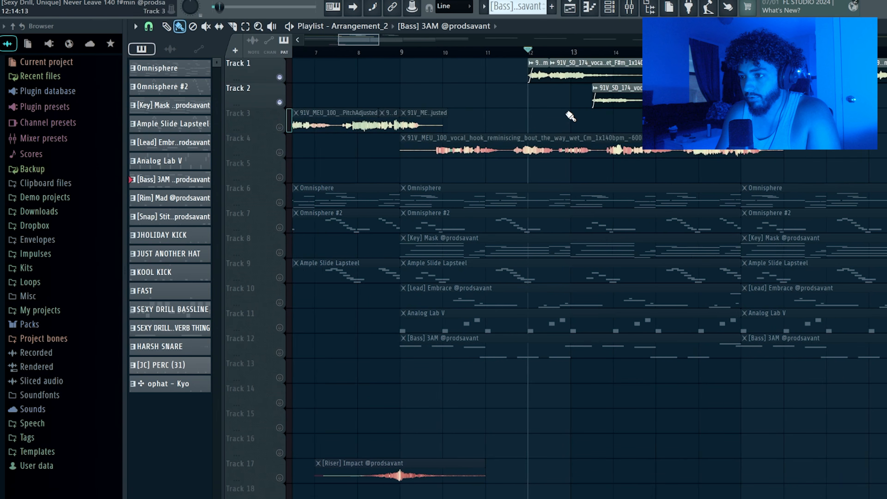
key("space")
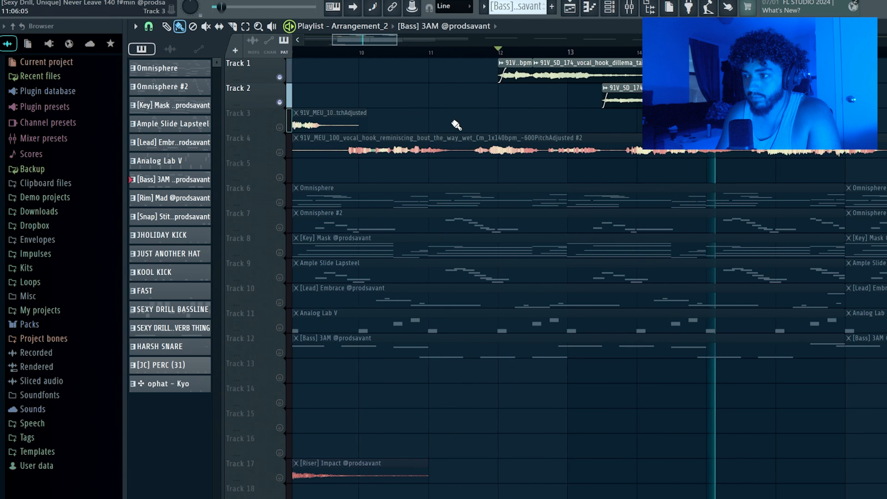
scroll(458, 123, "down", 3)
key("space")
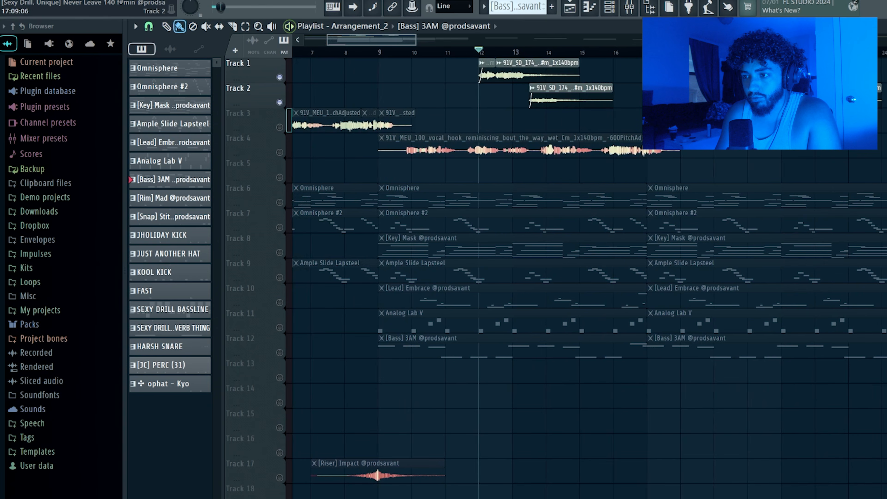
Step: Play the soloed Track 3 vocal hook from the beginning of the arrangement, then stop and solo the Track 4 vocal hook
scroll(418, 95, "down", 2)
left_click_drag(474, 50, 262, 94)
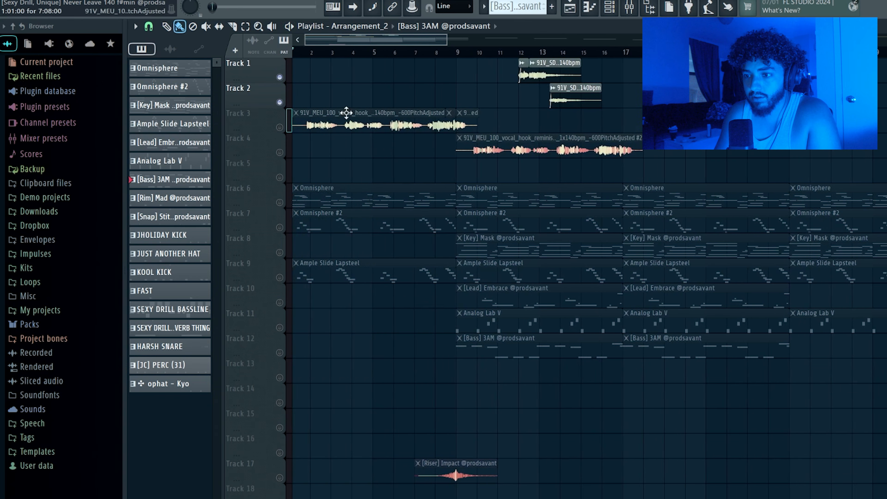
key("space")
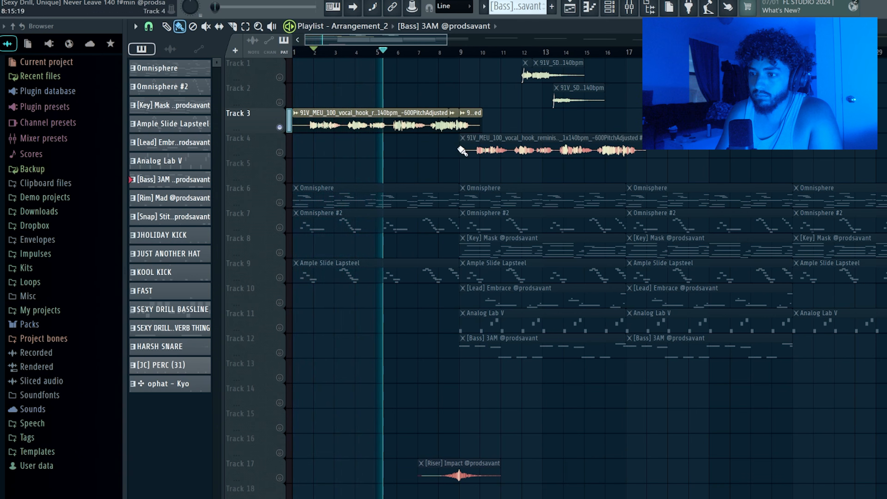
key("space")
left_click(272, 155)
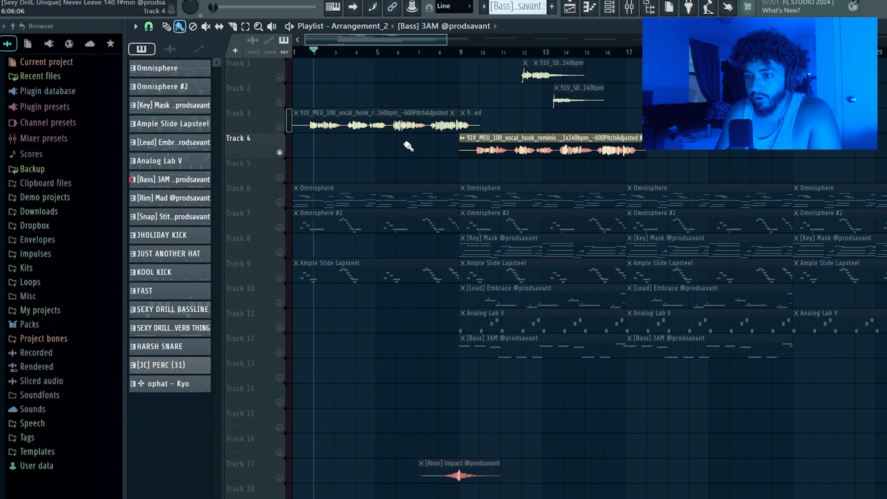